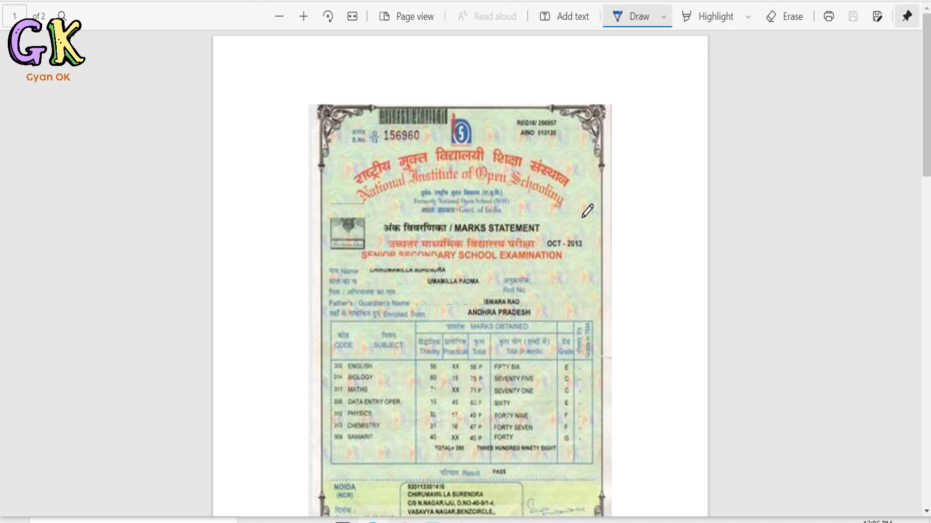
Examine the sample marks statements on both pages of the PDF.
scroll(587, 211, down, 15)
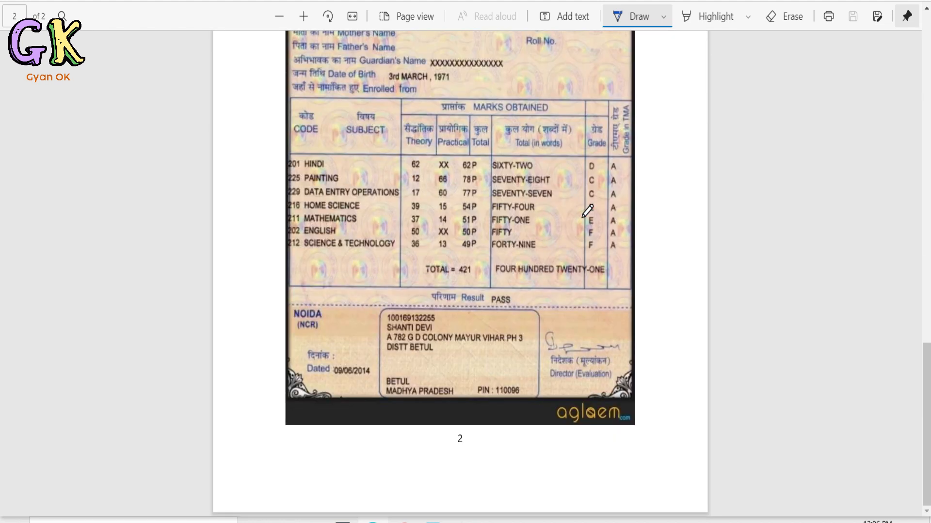
scroll(587, 210, up, 14)
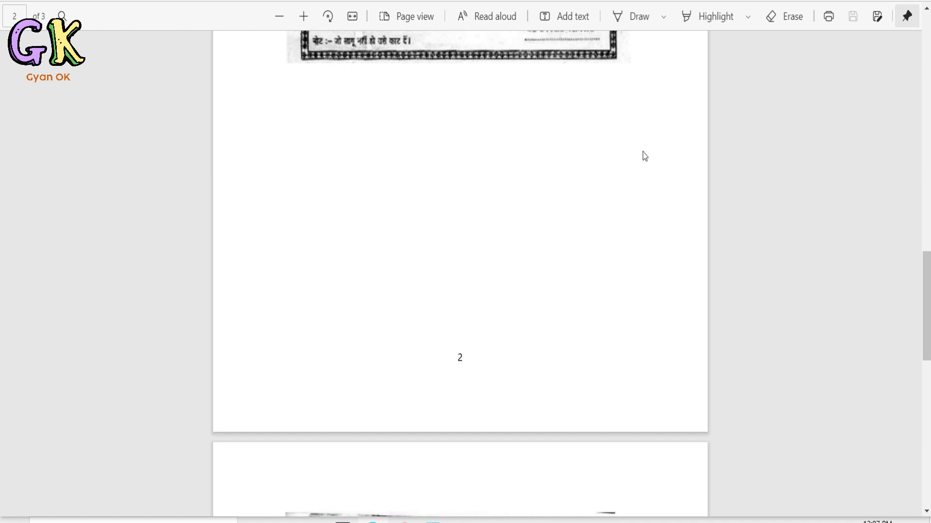
scroll(587, 215, up, 20)
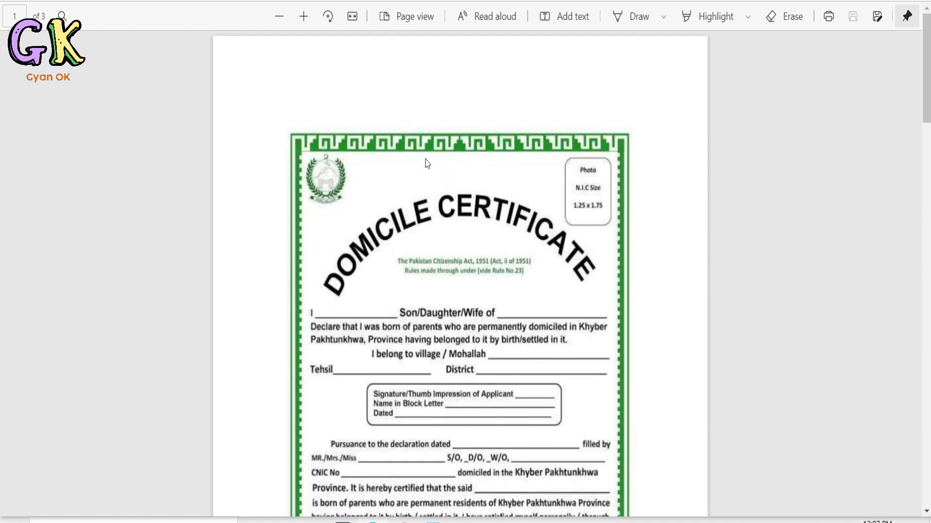
Mark the domicile certificate below its title and the caste certificate above its border with short freehand pen strokes.
click(638, 18)
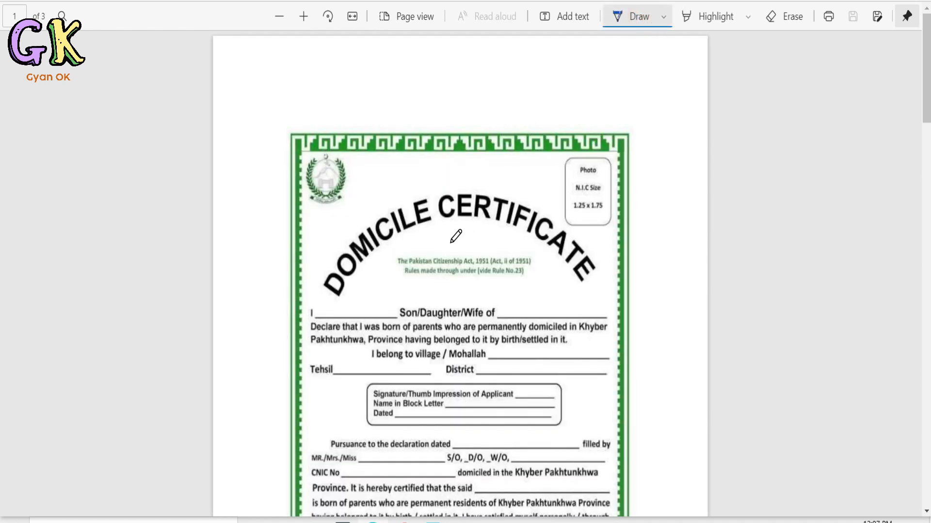
drag(444, 242, 463, 238)
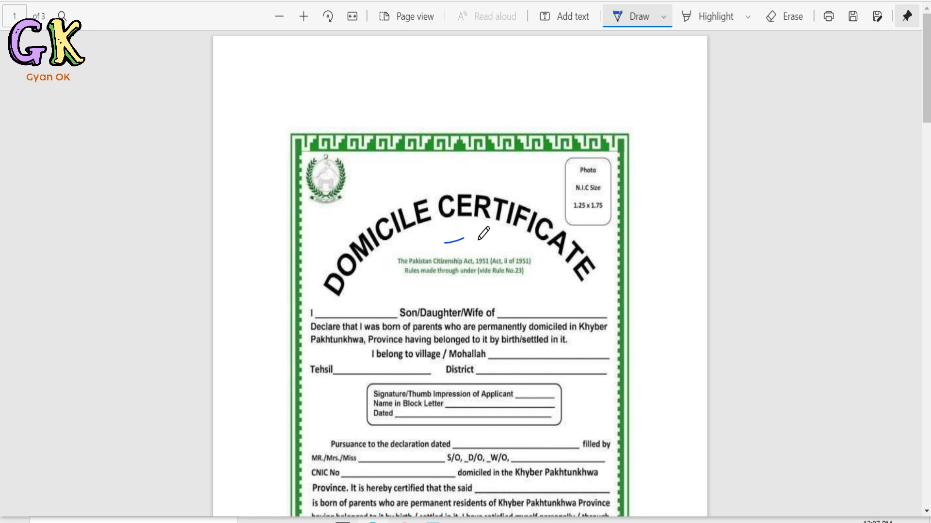
scroll(479, 240, down, 6)
scroll(499, 220, up, 6)
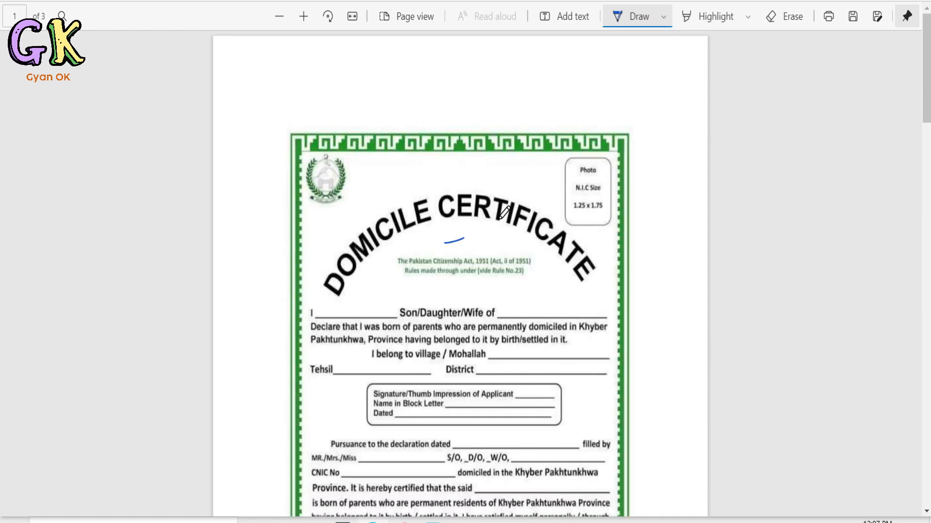
scroll(504, 213, down, 6)
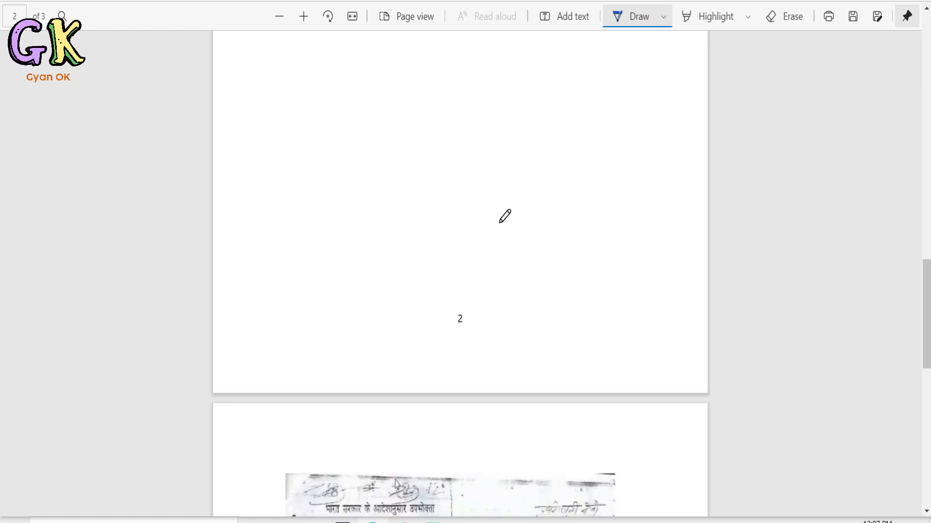
scroll(498, 228, up, 6)
scroll(504, 233, down, 12)
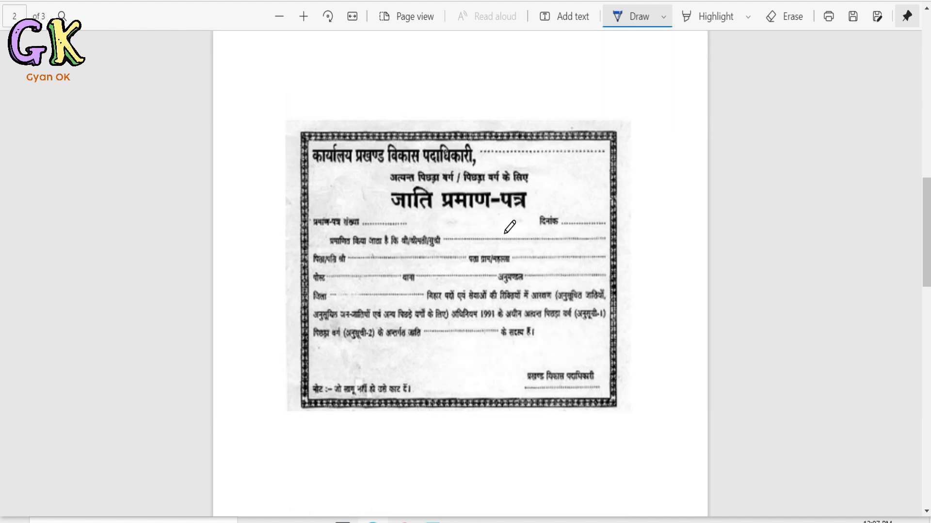
drag(453, 121, 511, 116)
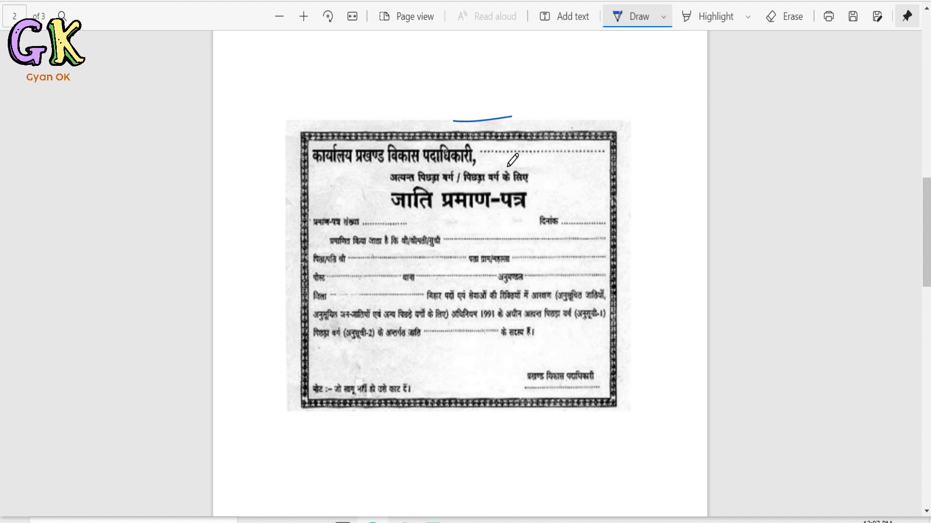
Draw freehand outlines around the ration card scan and the Aadhaar card on page 3.
scroll(512, 158, down, 10)
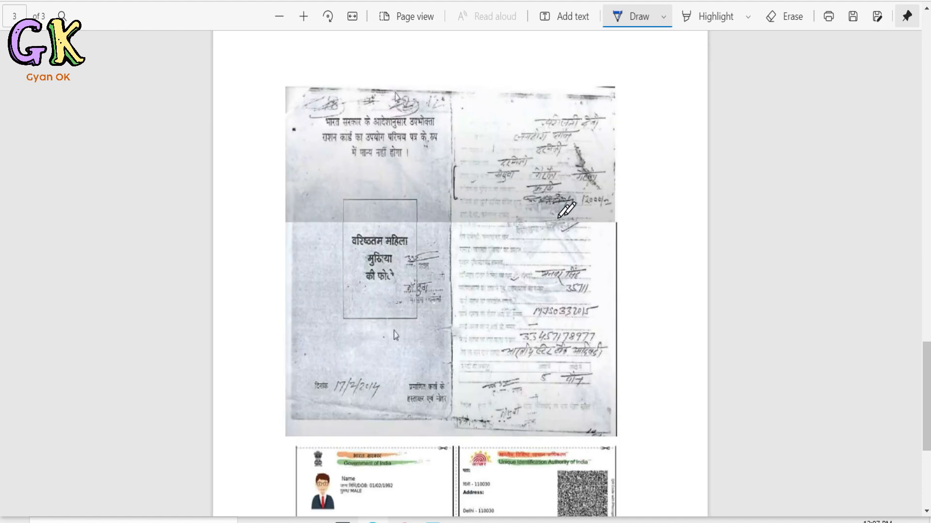
mouse_move(283, 82)
mouse_down()
mouse_move(582, 54)
mouse_move(665, 235)
mouse_move(682, 392)
mouse_move(407, 413)
mouse_move(313, 286)
mouse_move(289, 81)
mouse_up()
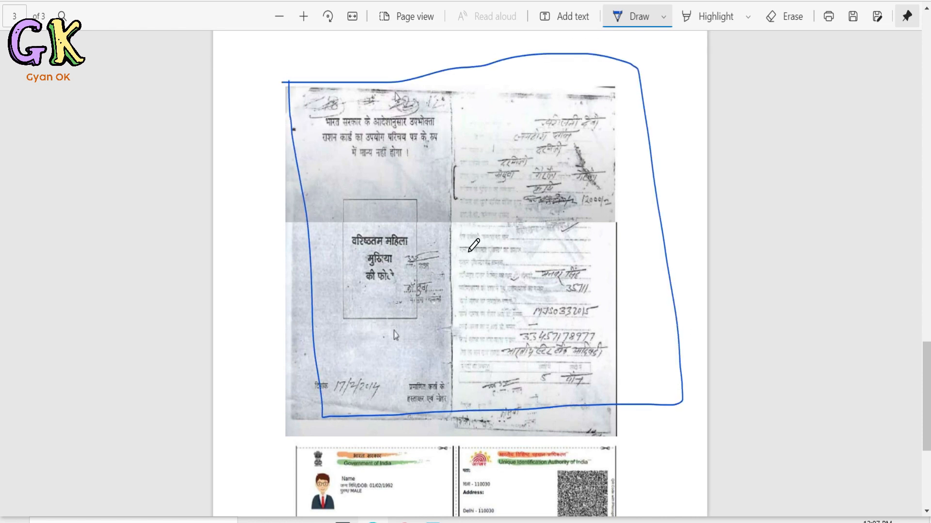
scroll(475, 246, down, 5)
mouse_move(288, 184)
mouse_down()
mouse_move(296, 297)
mouse_move(613, 307)
mouse_move(647, 185)
mouse_move(289, 183)
mouse_up()
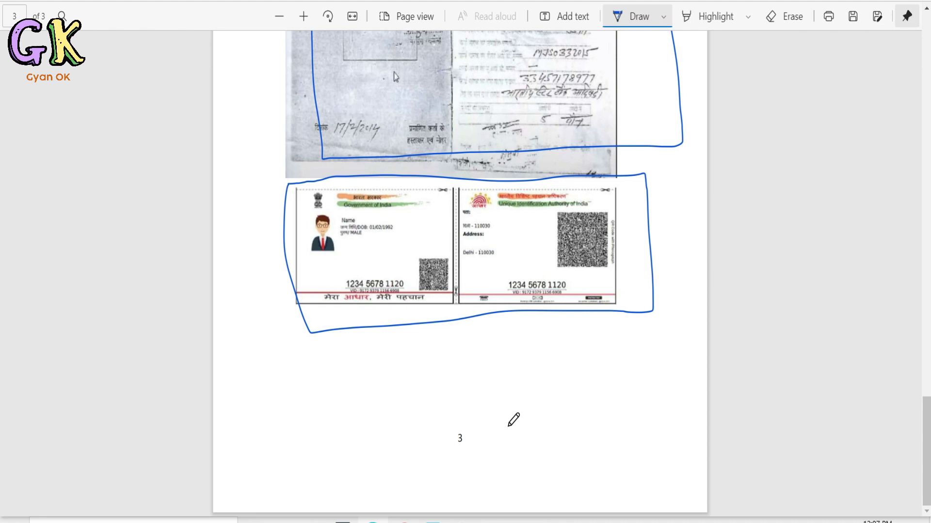
scroll(553, 307, up, 8)
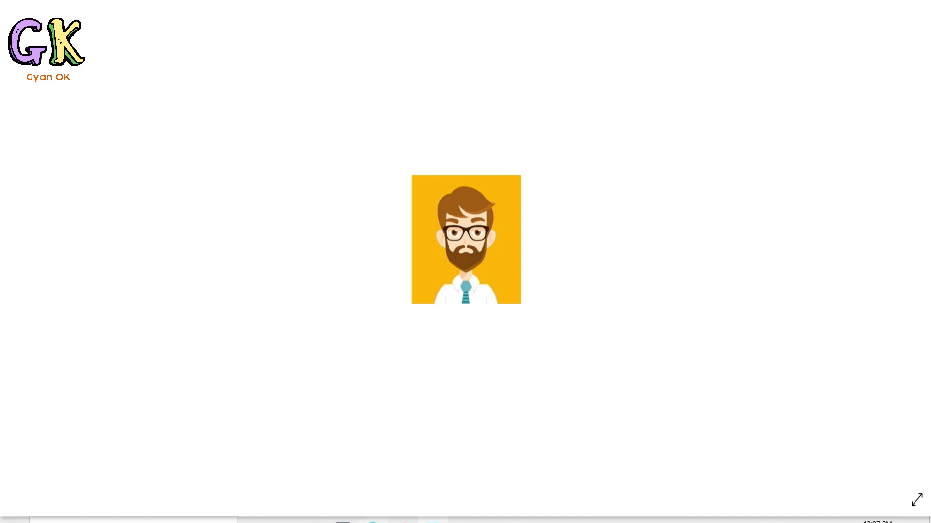
Switch to the Uttarakhand e-services website and open the individual (व्यक्तिगत) login page of the Apuni Sarkar portal.
click(372, 516)
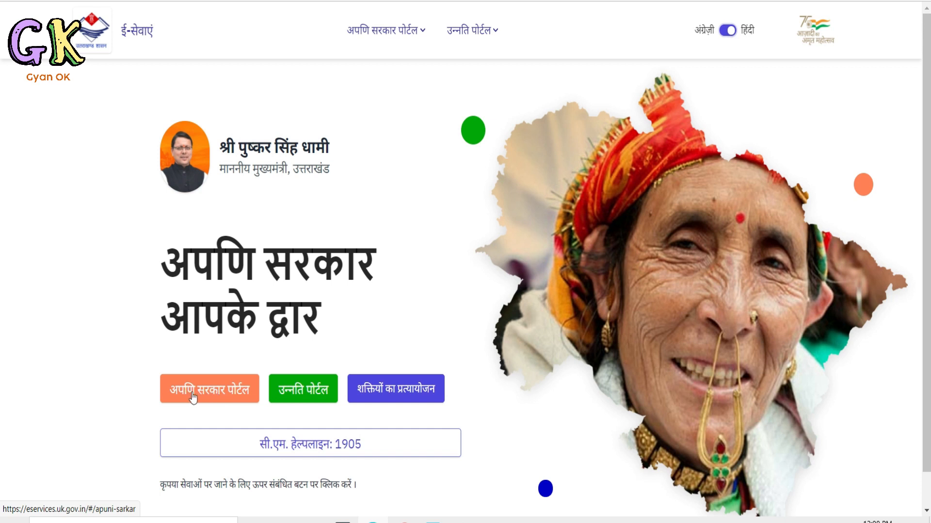
click(208, 390)
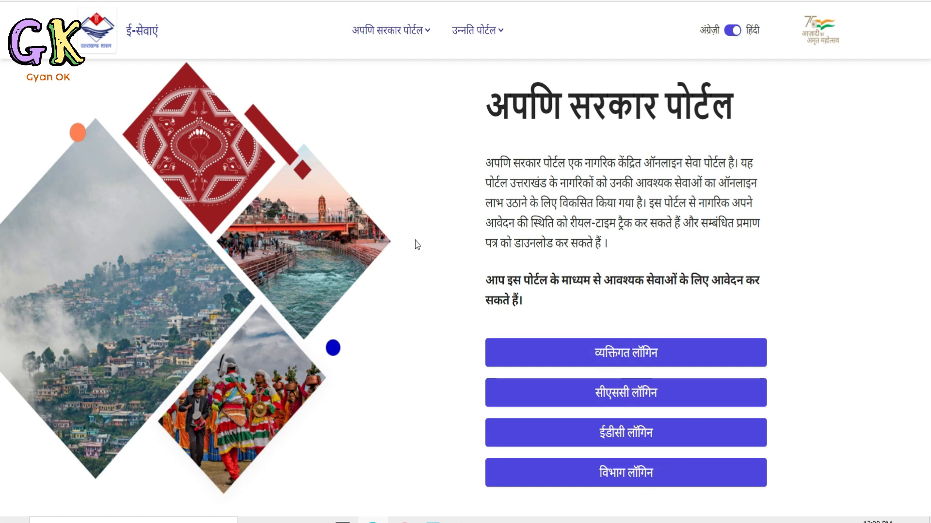
click(630, 352)
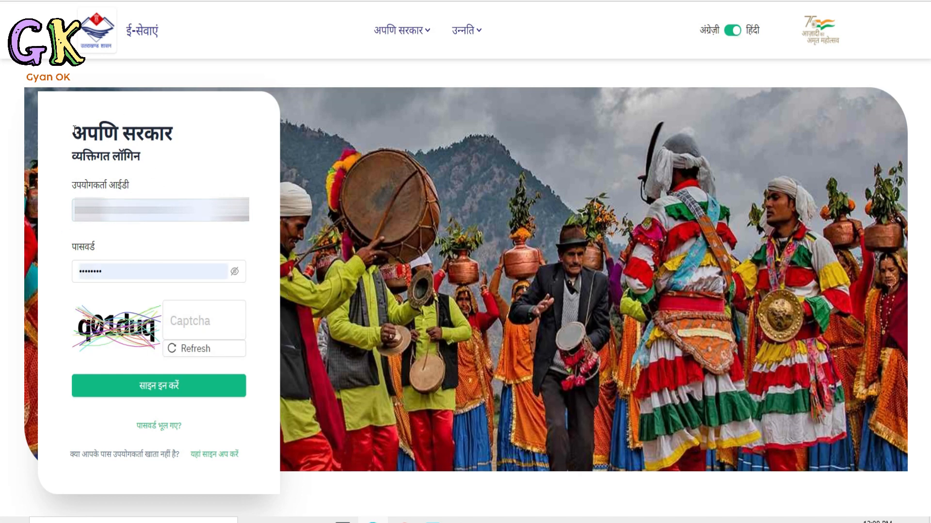
Open the new user registration form, review its required fields, and return to the login page.
drag(78, 128, 94, 140)
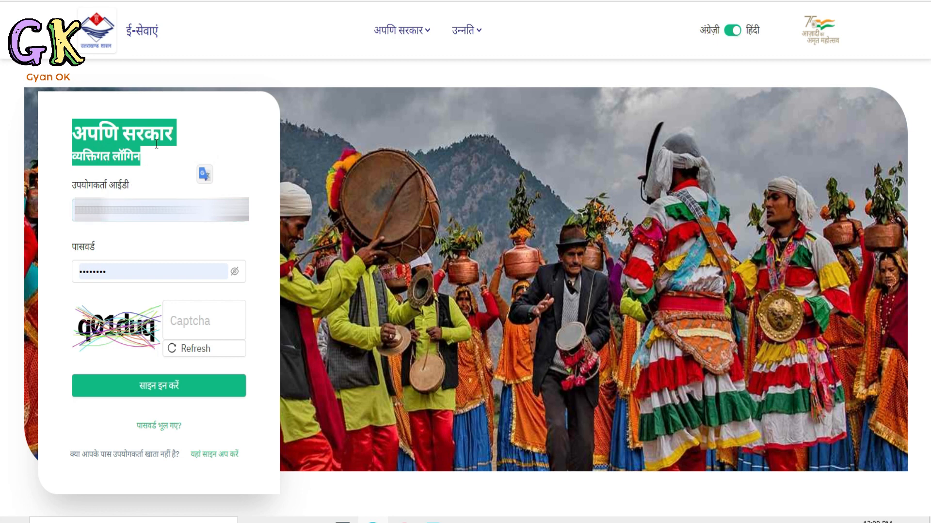
click(186, 322)
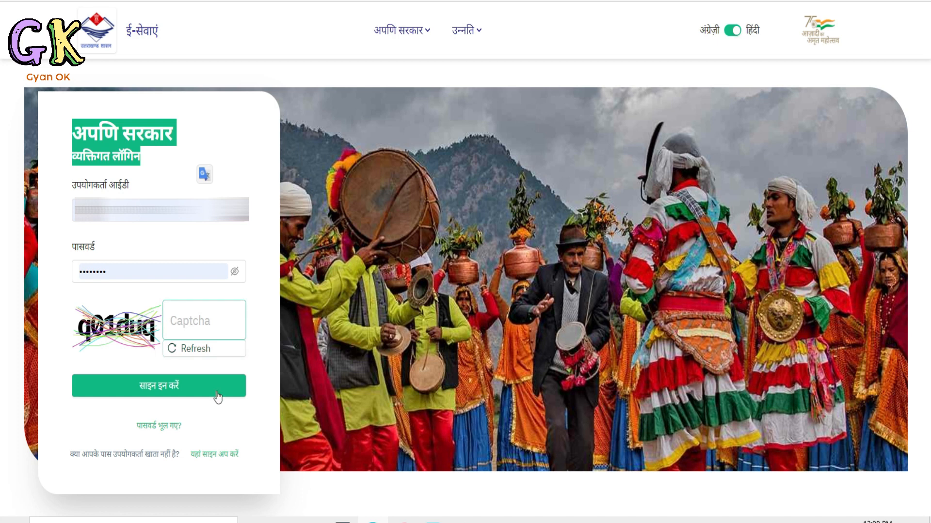
click(208, 458)
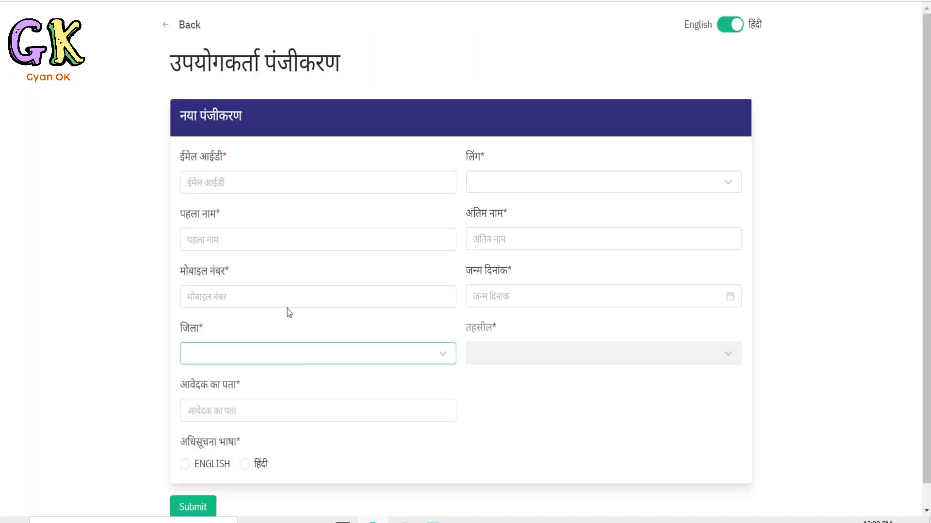
click(330, 249)
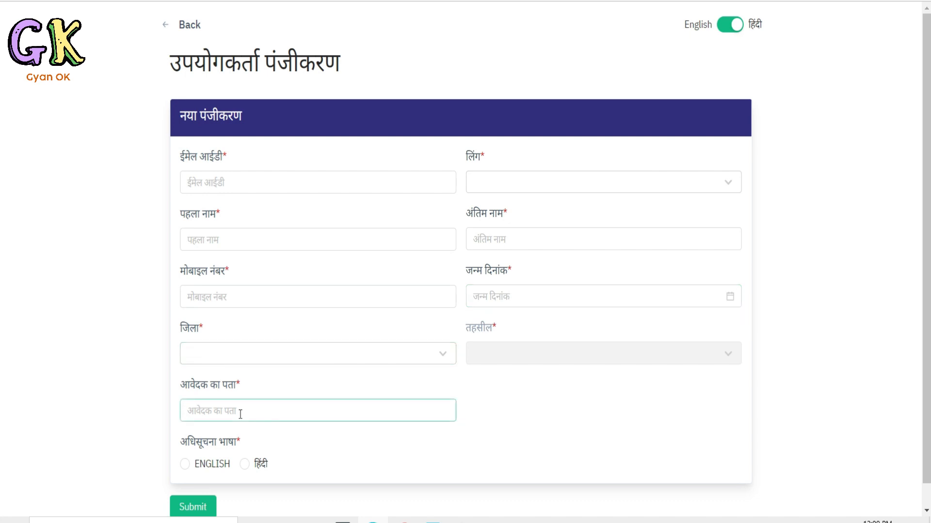
scroll(235, 402, down, 1)
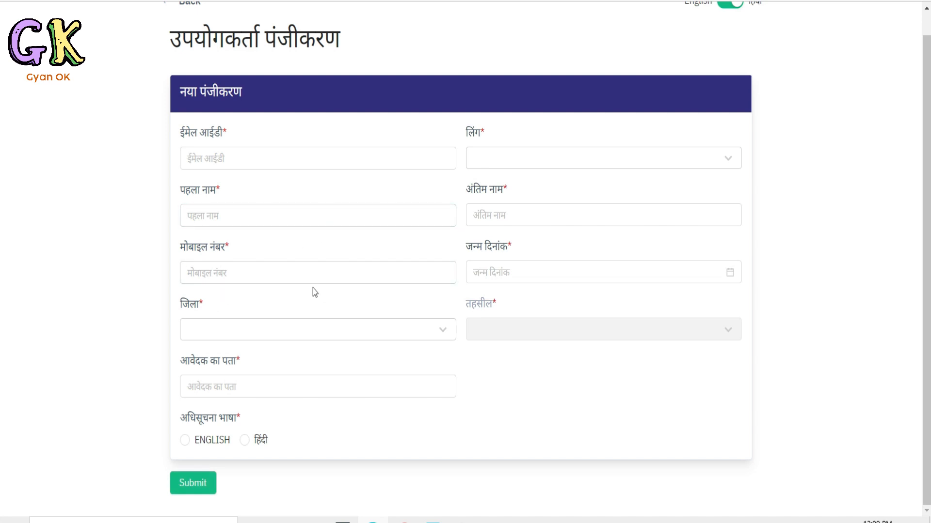
click(250, 160)
scroll(260, 194, up, 1)
click(189, 25)
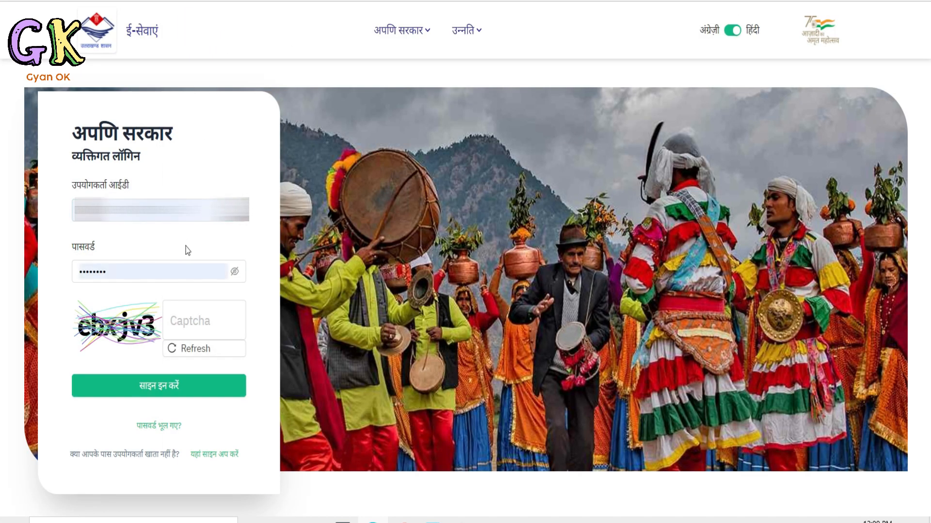
Sign in to the individual account with the prefilled user ID and password and the captcha.
click(162, 219)
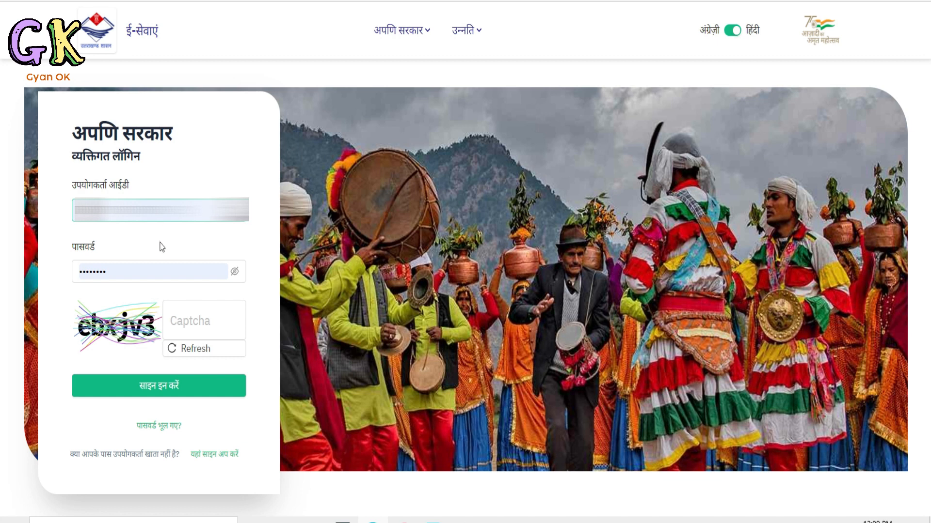
click(160, 266)
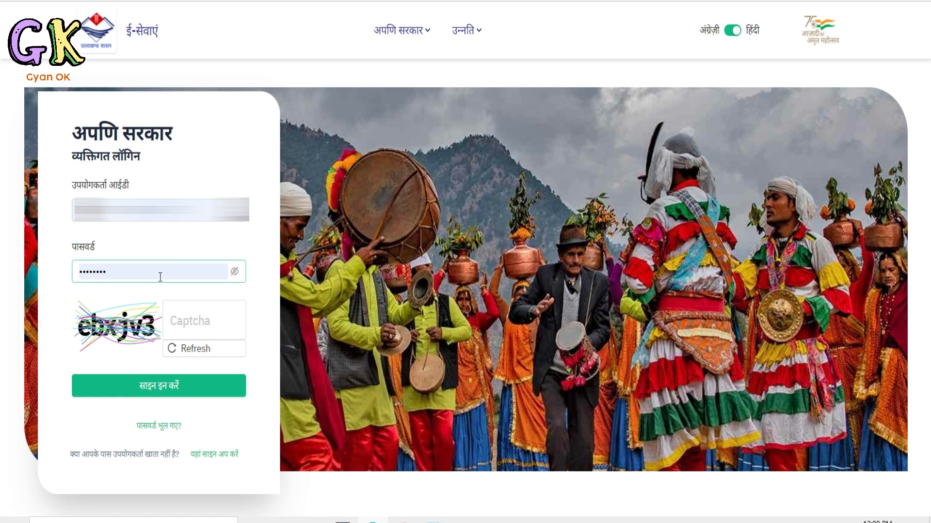
click(198, 320)
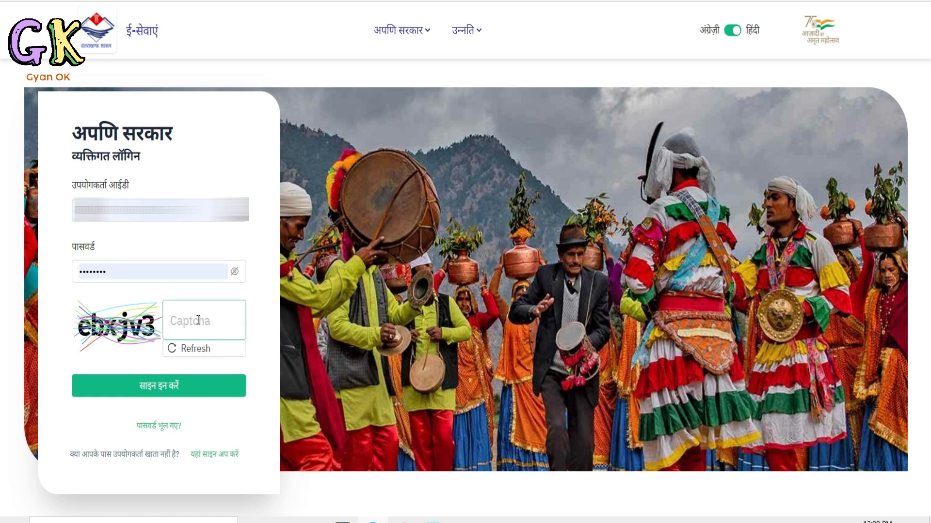
click(176, 386)
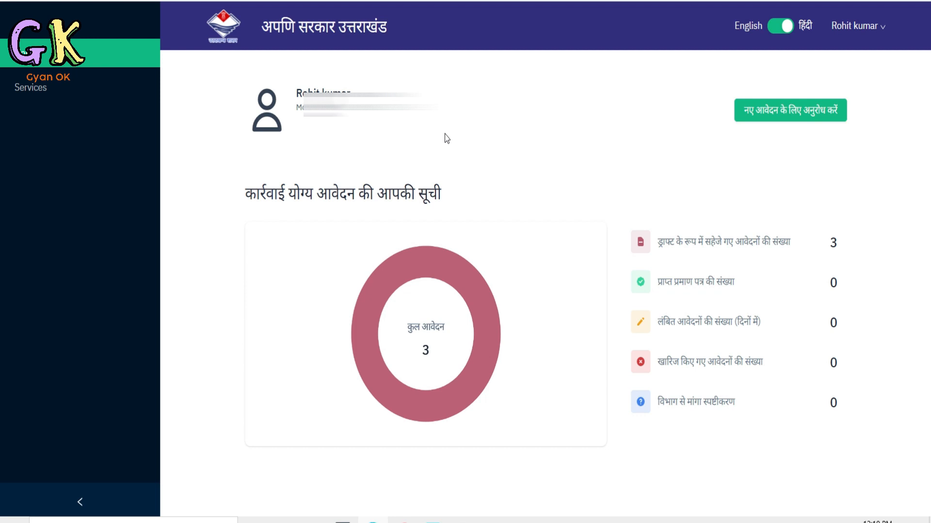
Start a new application with department सेवायोजन विभाग, service type सेवायोजन कार्यालय and service name रोजगार पंजीकरण.
click(790, 115)
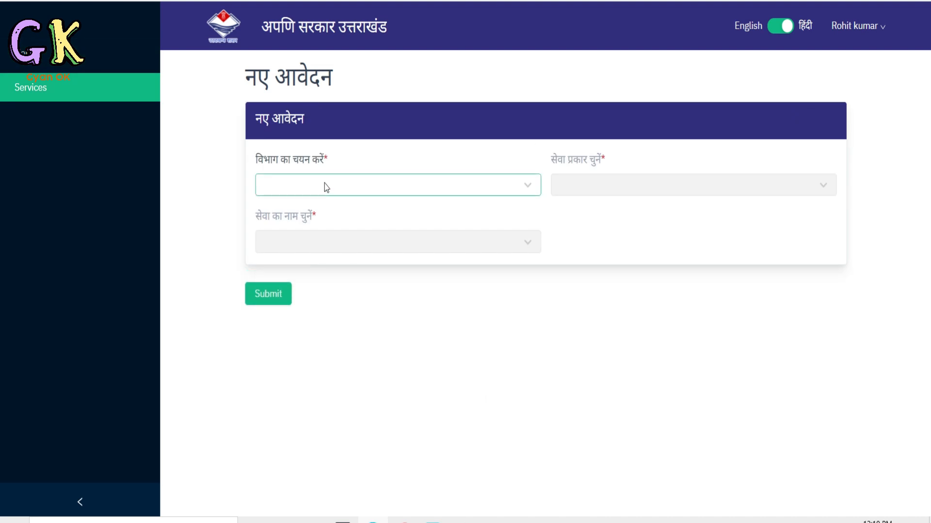
click(327, 186)
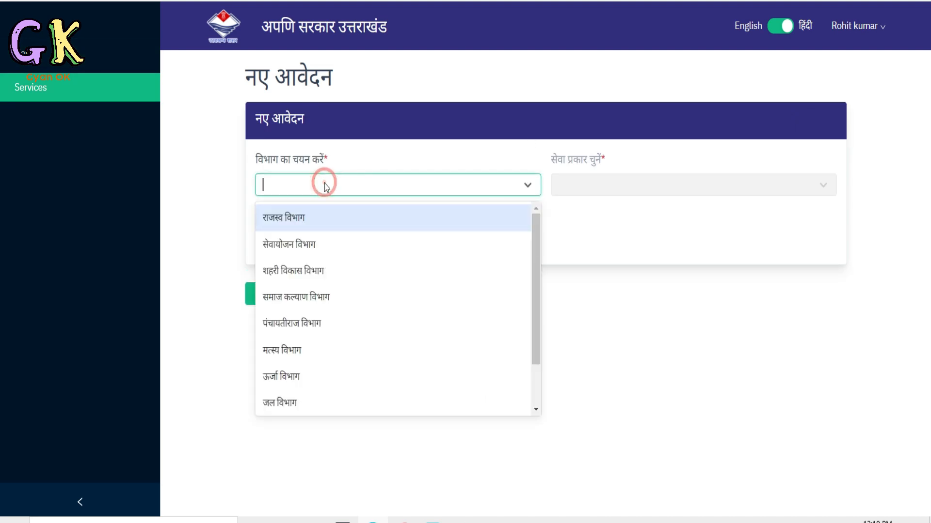
click(309, 243)
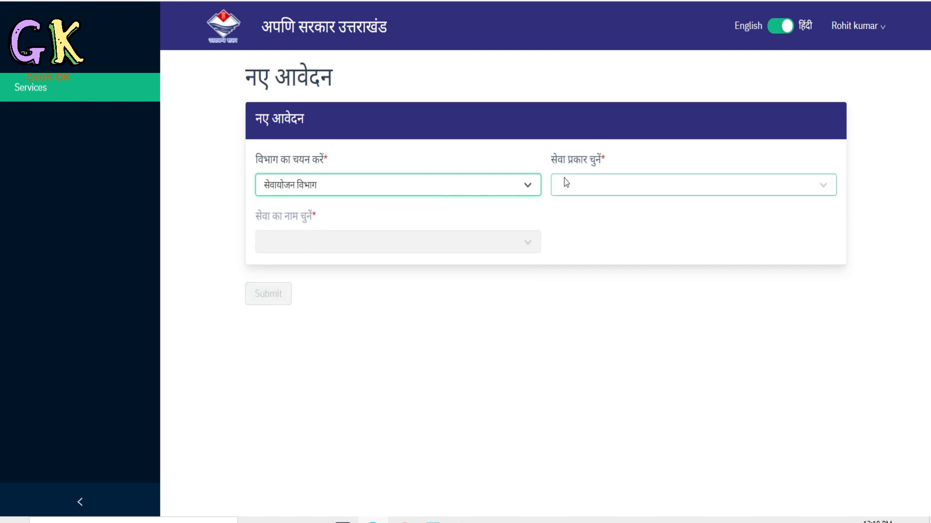
click(605, 184)
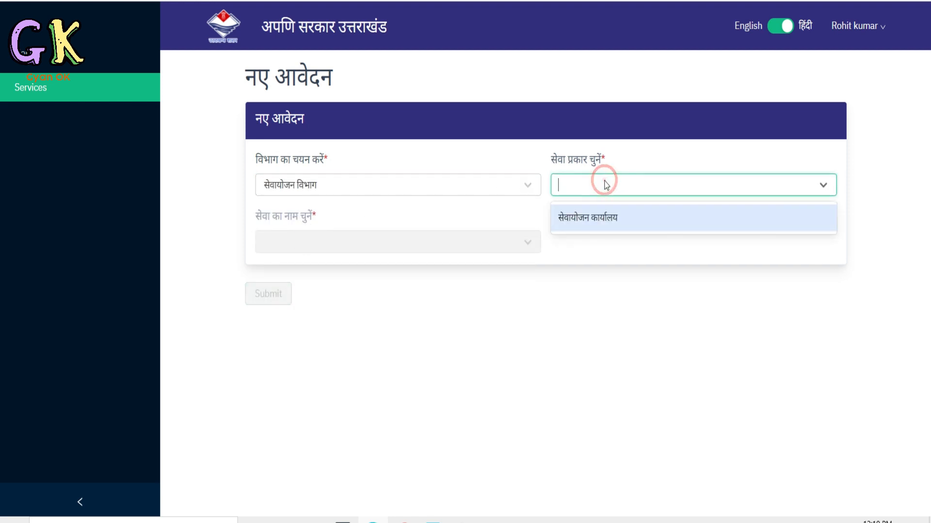
click(606, 218)
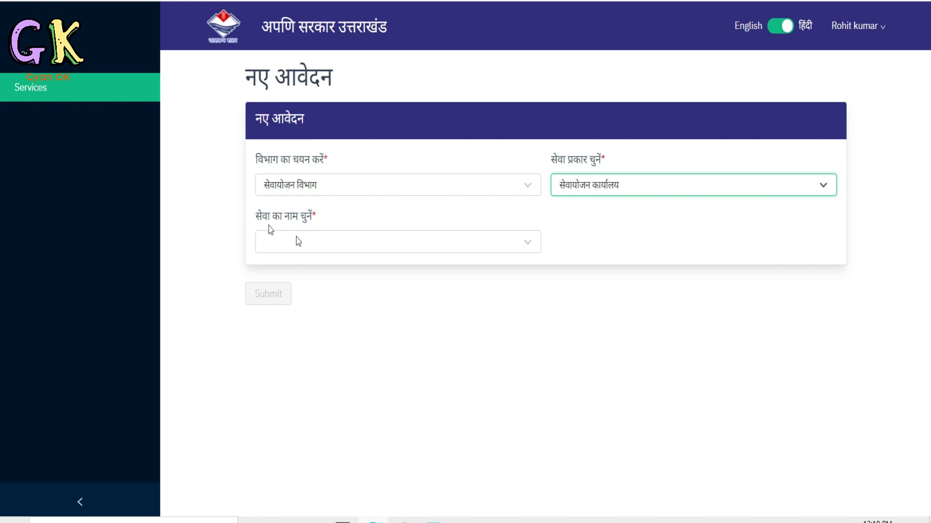
click(318, 242)
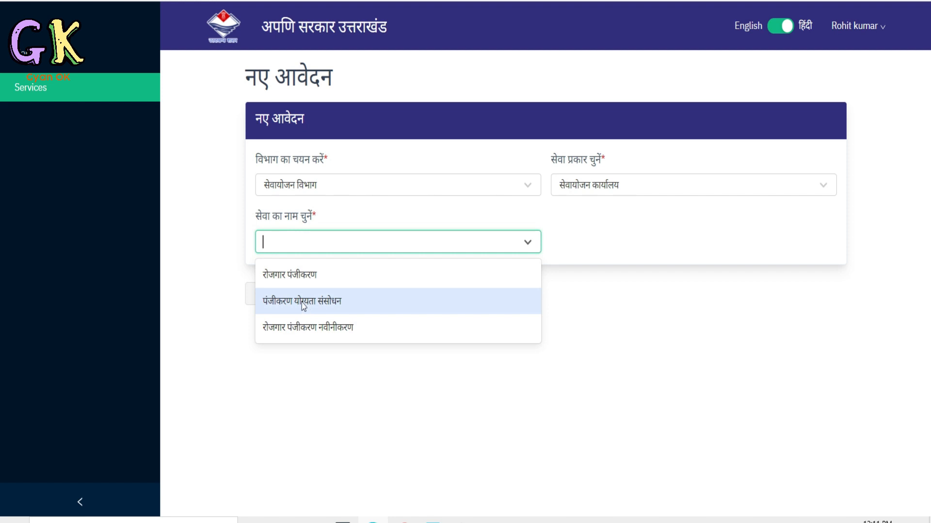
click(299, 275)
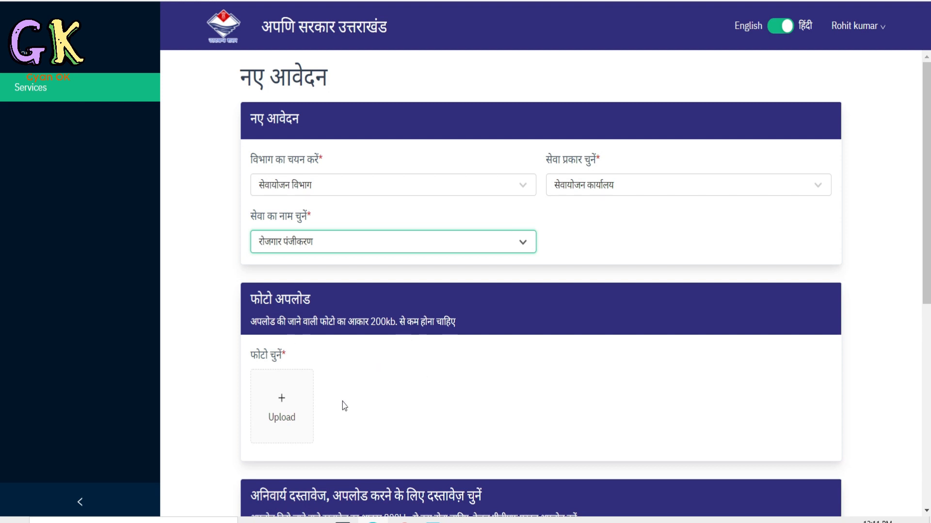
Review the mandatory and optional document upload sections of the employment registration application.
scroll(293, 403, down, 7)
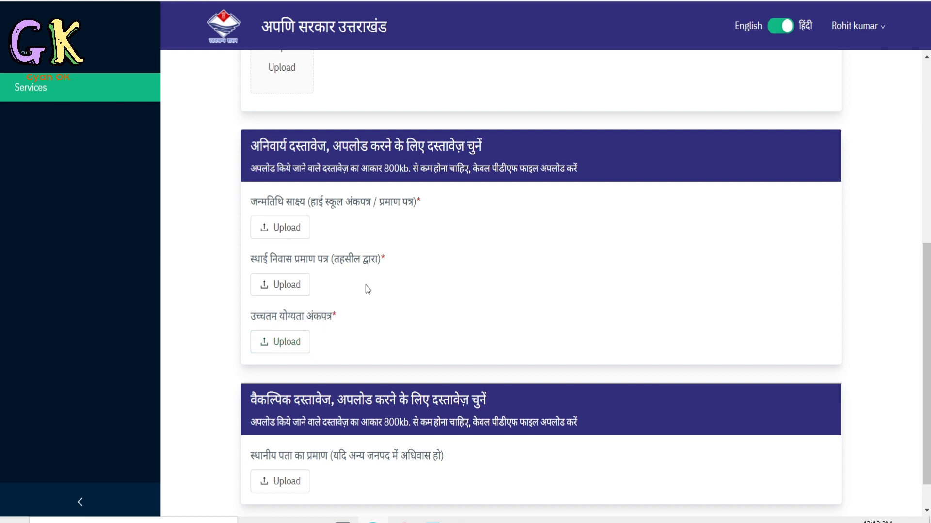
scroll(365, 286, down, 1)
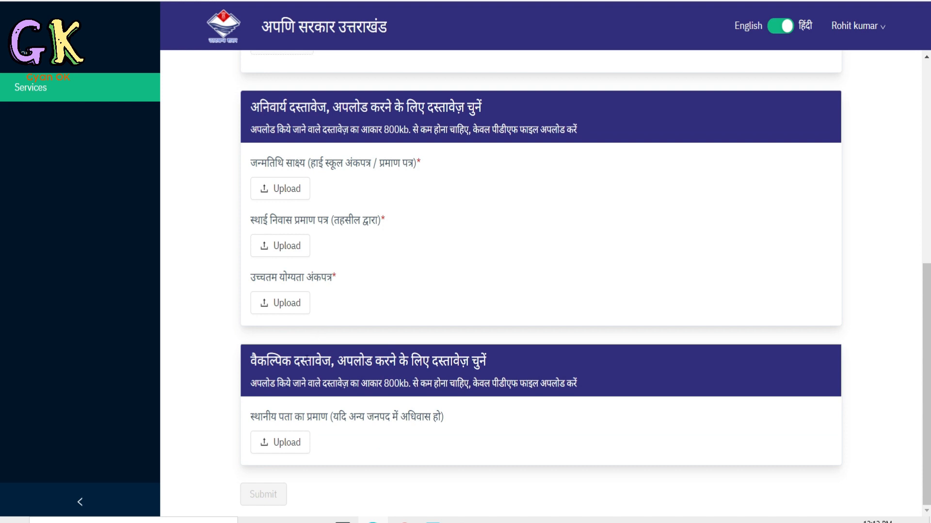
scroll(351, 381, down, 1)
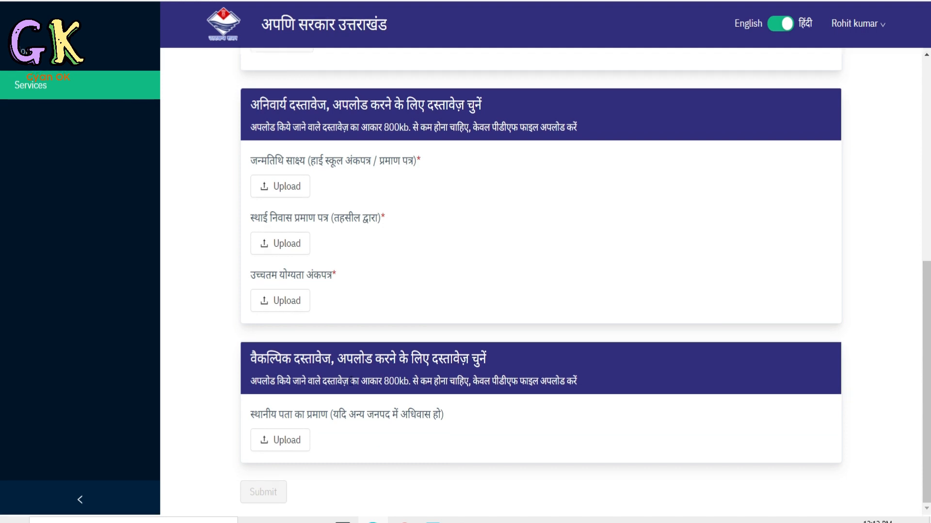
Upload the passport-size-photo image as the applicant's photo and accept the default crop.
scroll(351, 382, up, 1)
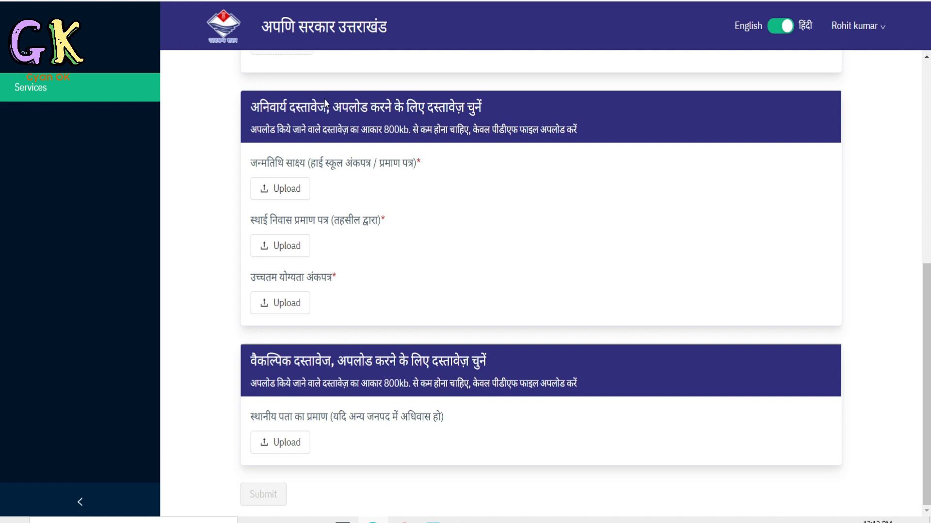
scroll(328, 429, up, 7)
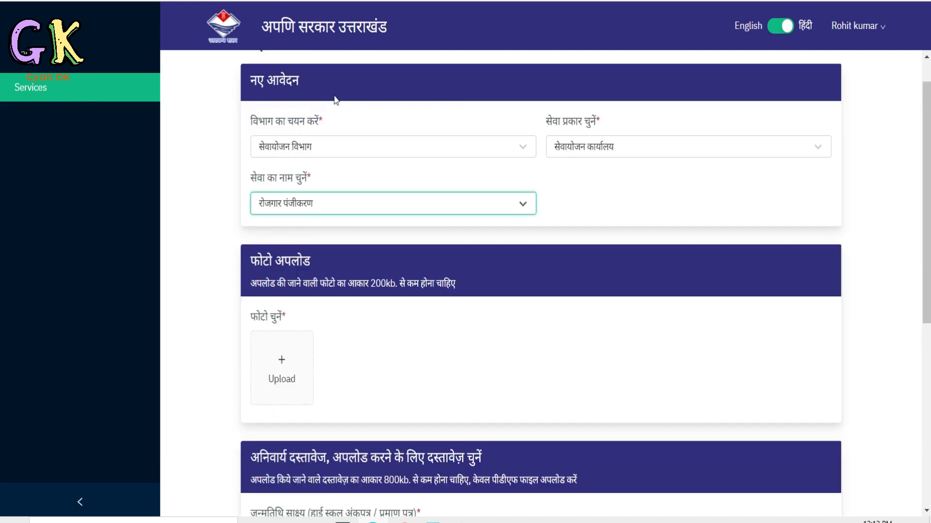
click(283, 371)
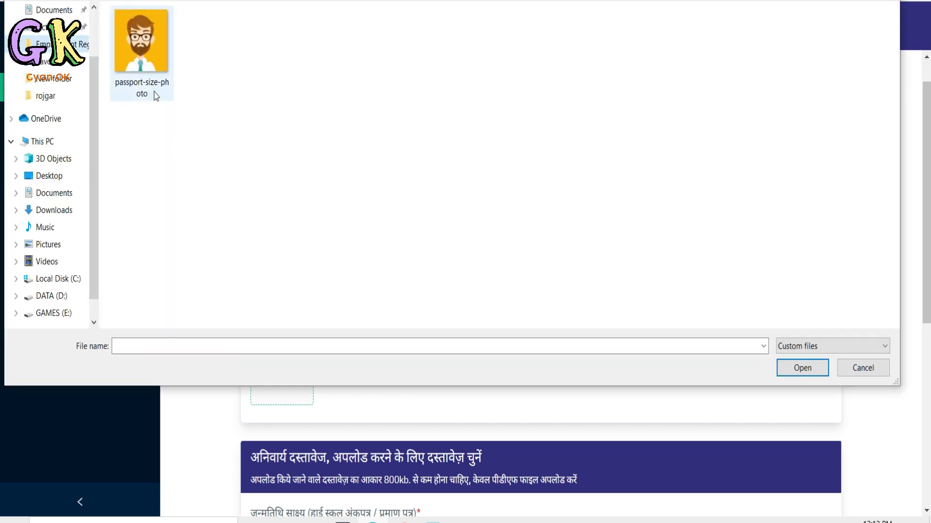
click(139, 56)
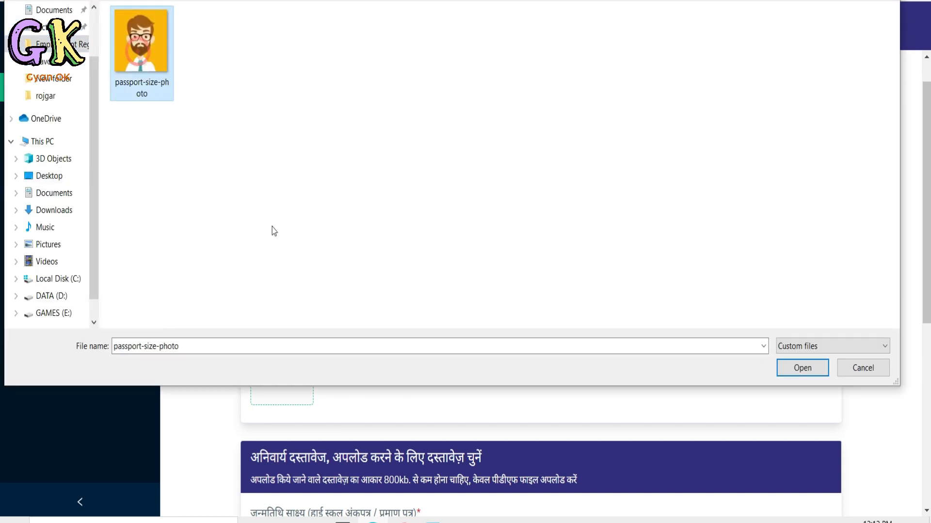
click(803, 368)
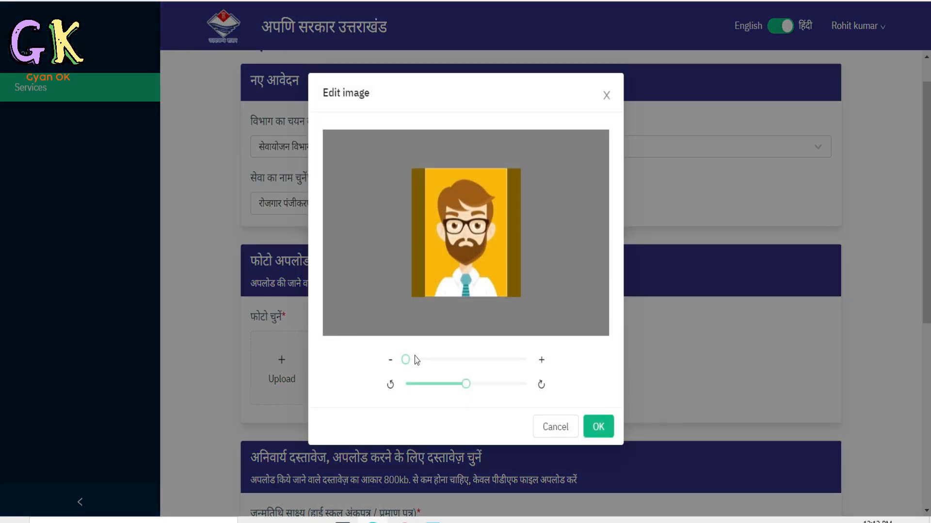
mouse_move(411, 361)
mouse_down()
mouse_move(425, 363)
mouse_move(405, 361)
mouse_up()
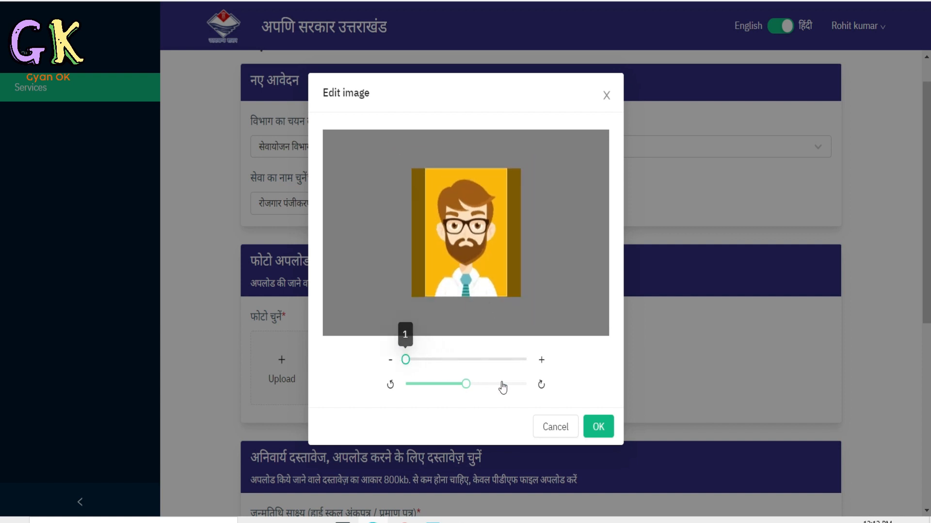
click(599, 427)
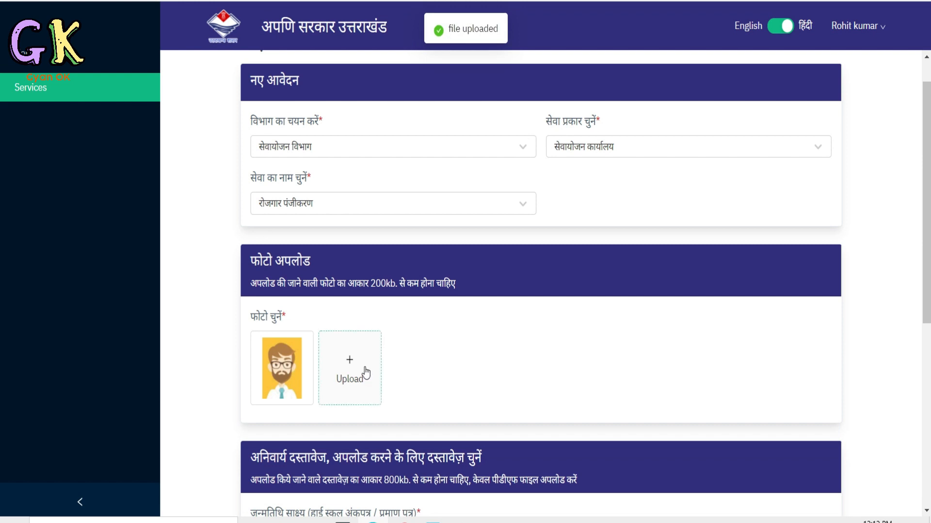
mouse_move(287, 378)
Upload 10TH 12TH DOC as the mandatory date-of-birth proof (जन्मतिथि साक्ष्य).
scroll(458, 302, down, 6)
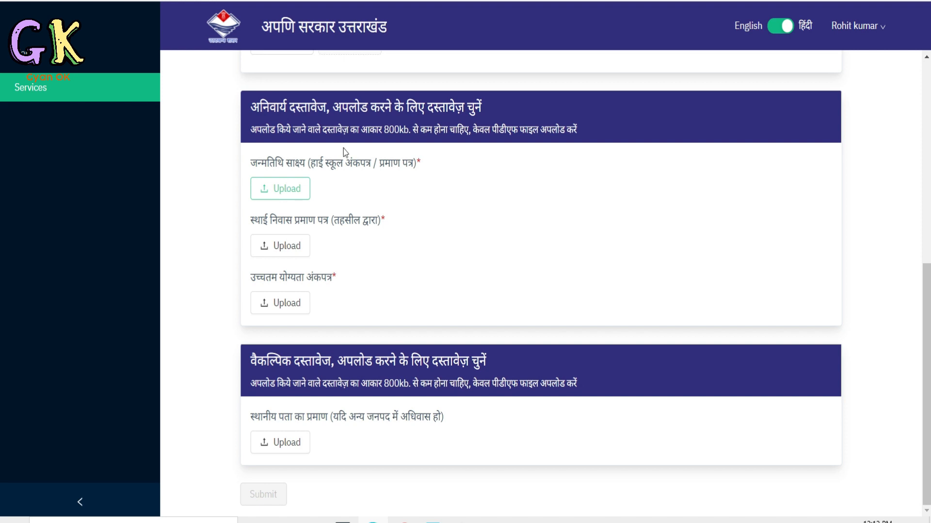
drag(368, 131, 401, 131)
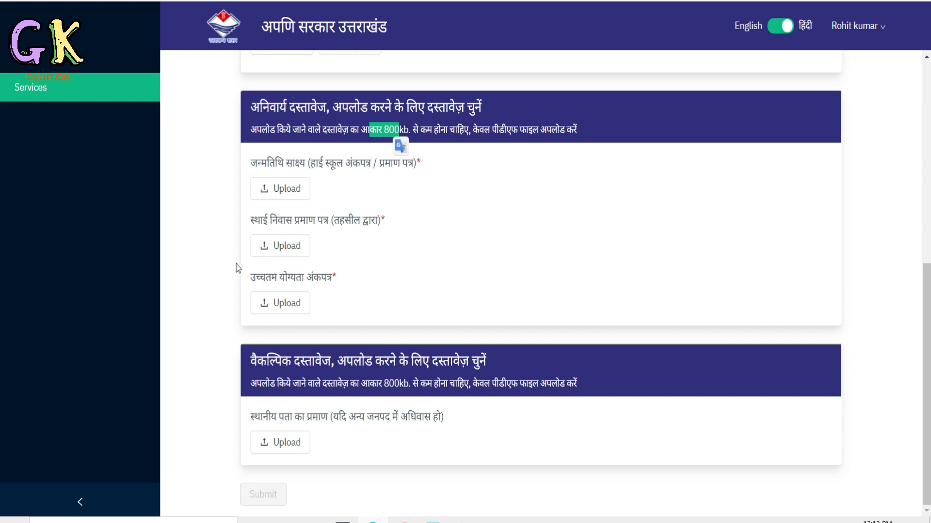
click(280, 190)
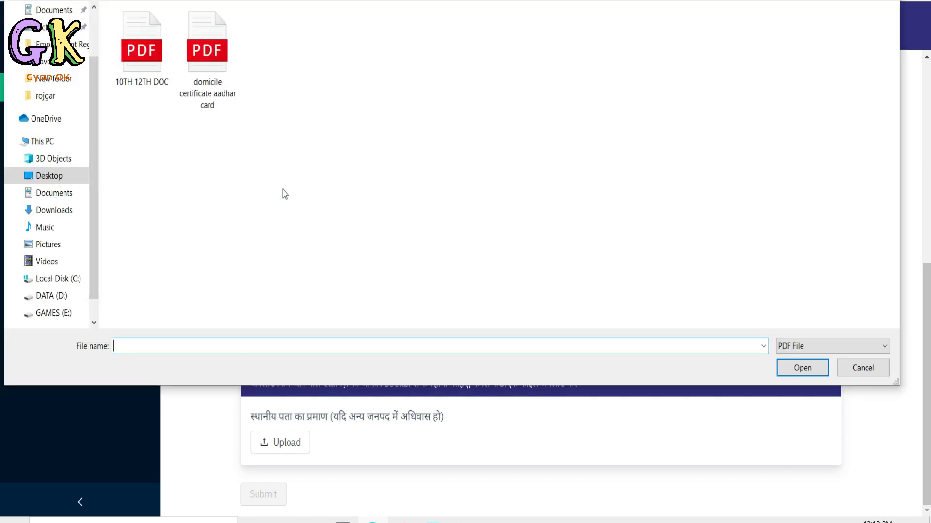
click(140, 71)
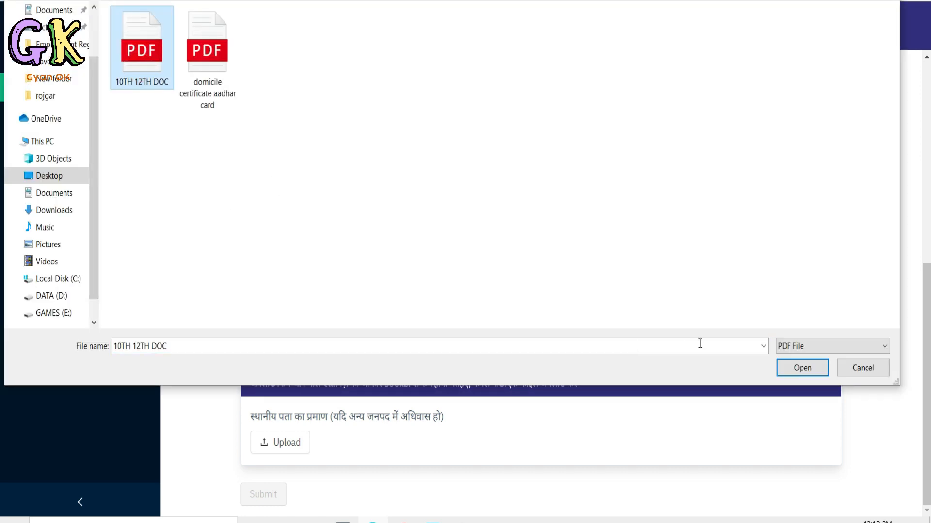
click(795, 371)
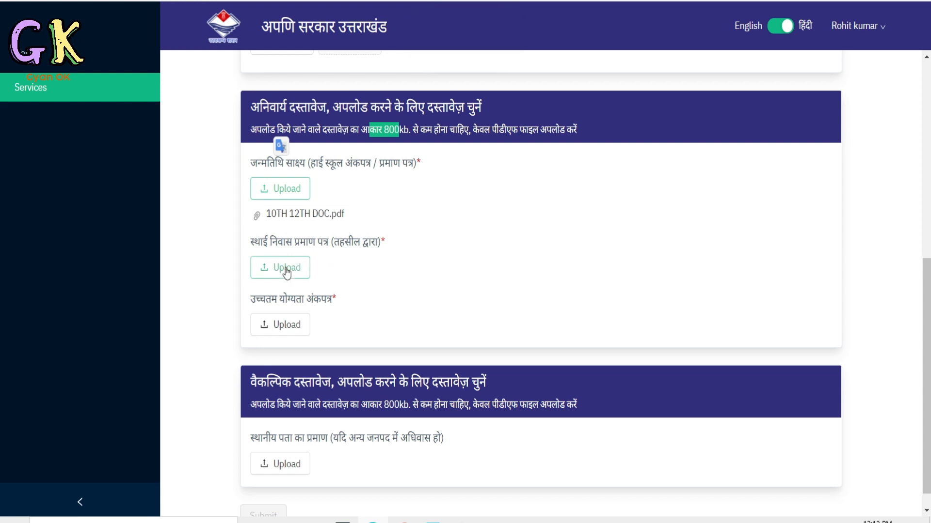
Upload domicile certificate aadhar card as the permanent residence certificate (स्थाई निवास प्रमाण पत्र).
click(287, 271)
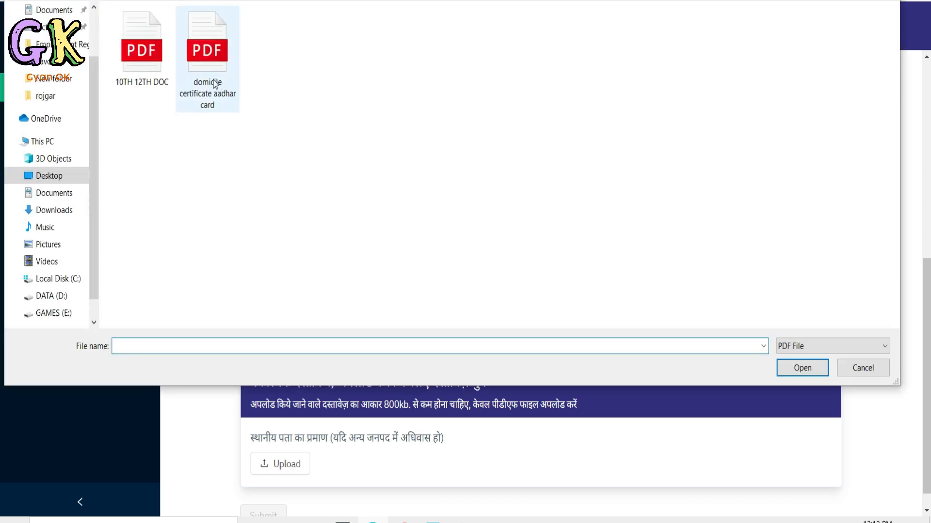
click(209, 83)
click(795, 367)
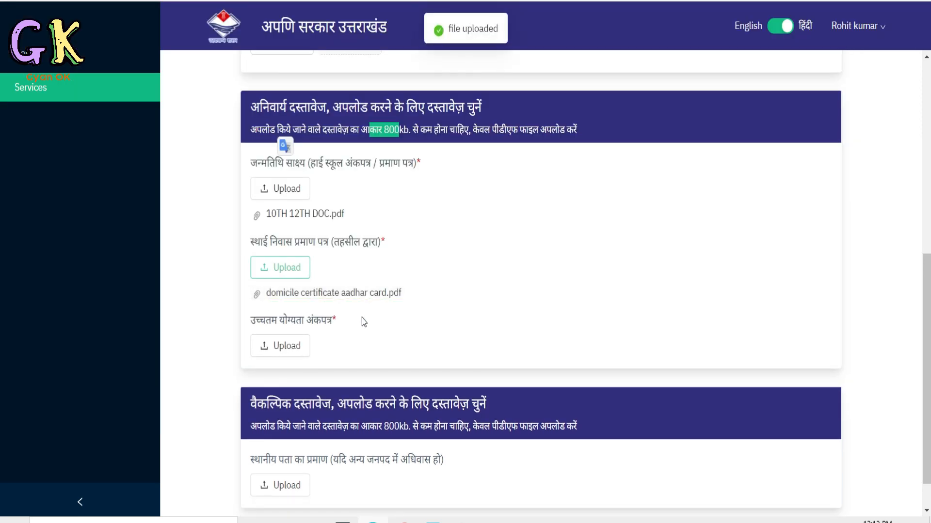
Upload 10TH 12TH DOC as the highest qualification marksheet (उच्चतम योग्यता अंकपत्र) and submit the documents.
click(287, 344)
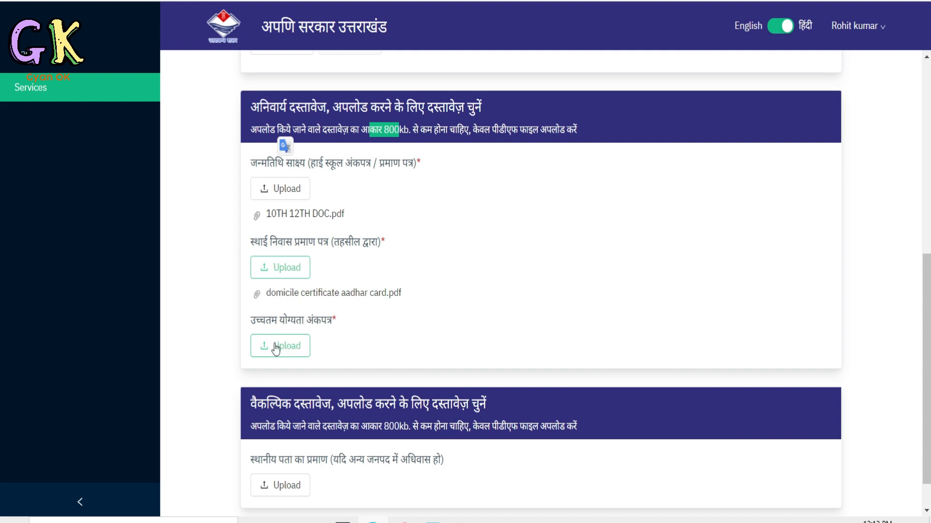
click(275, 347)
click(138, 73)
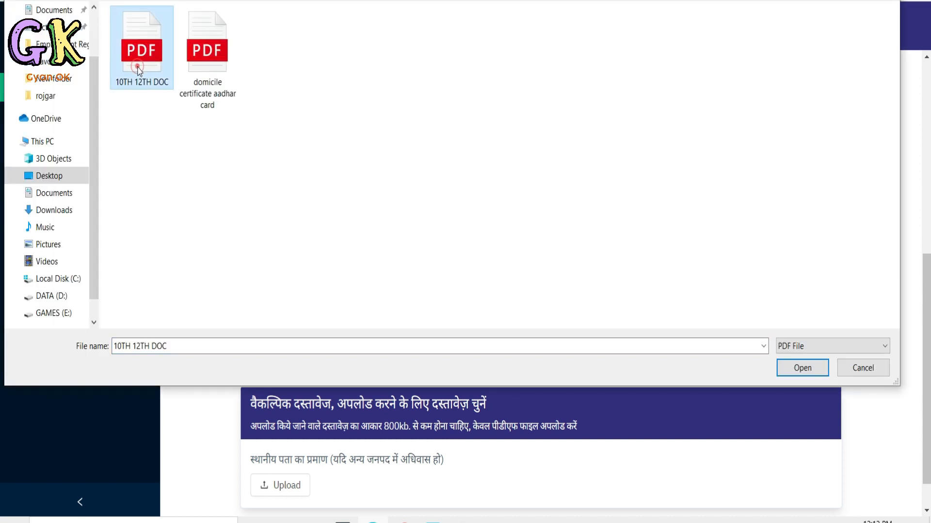
click(797, 372)
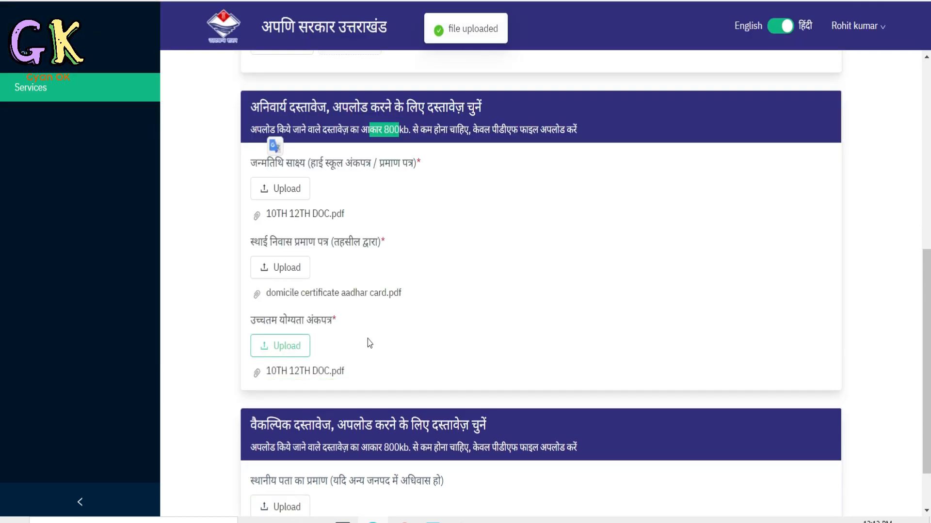
scroll(367, 340, down, 1)
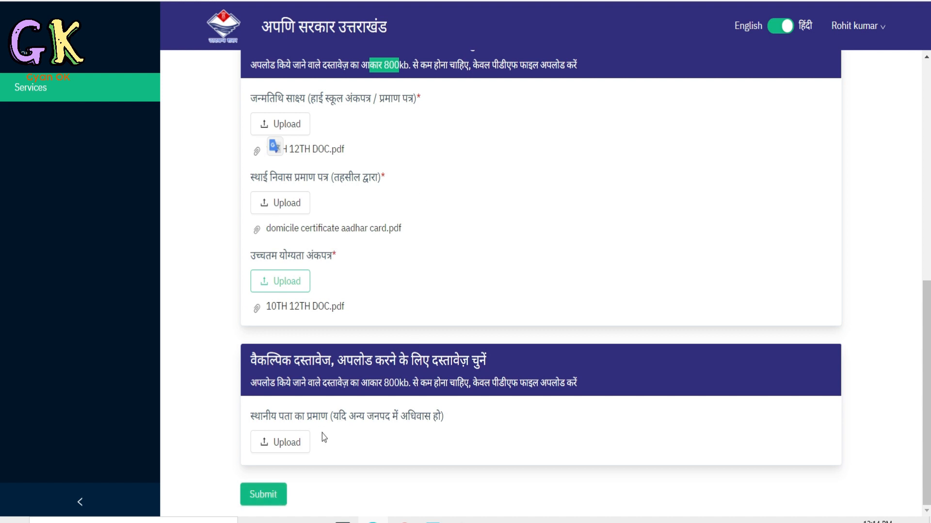
click(268, 495)
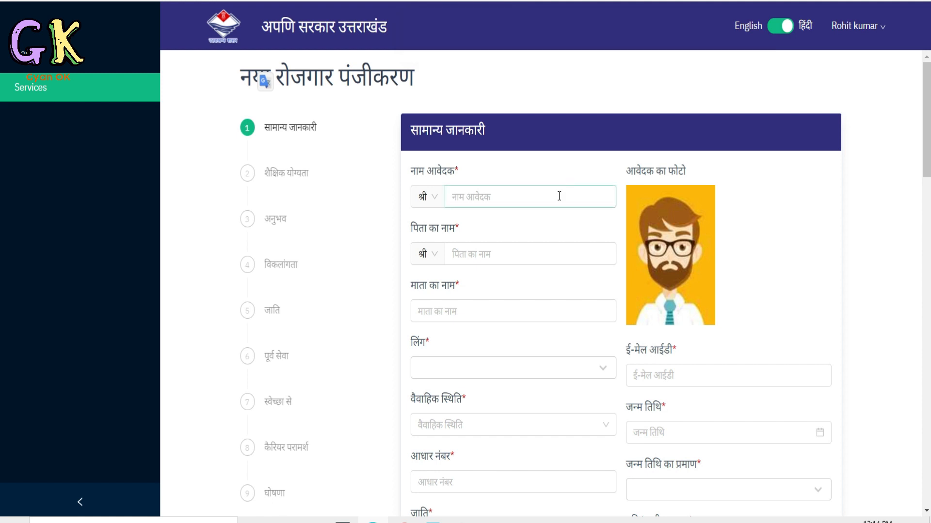
Enter the applicant's name, father's name and mother's name in the general information section (सामान्य जानकारी).
scroll(295, 267, down, 6)
scroll(296, 280, down, 6)
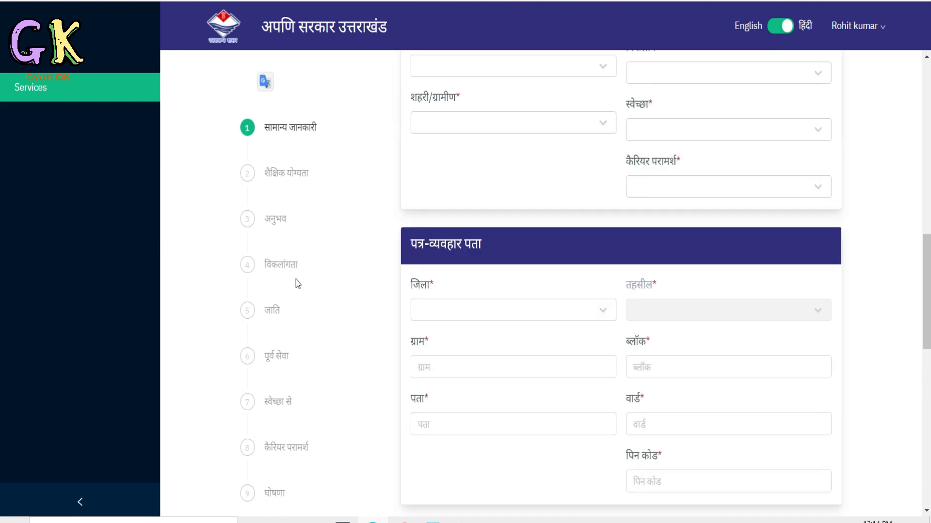
scroll(299, 286, up, 12)
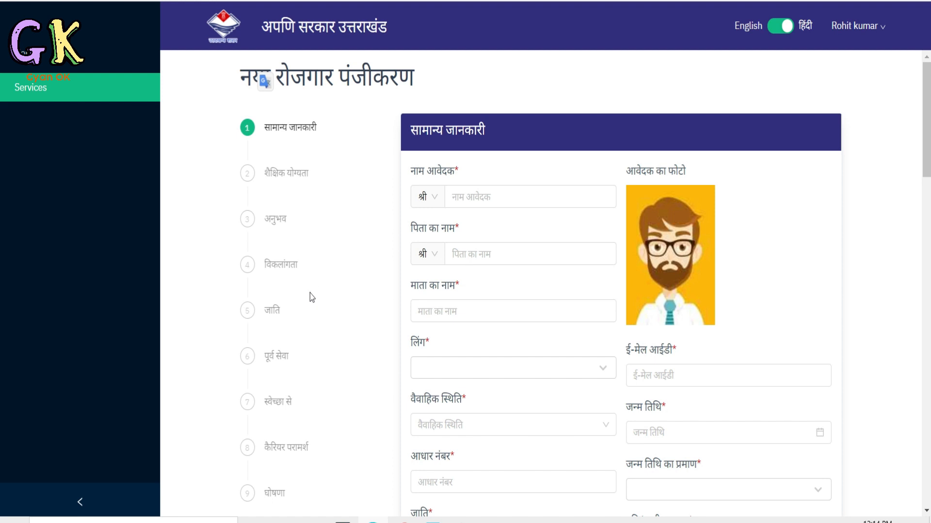
scroll(298, 367, down, 6)
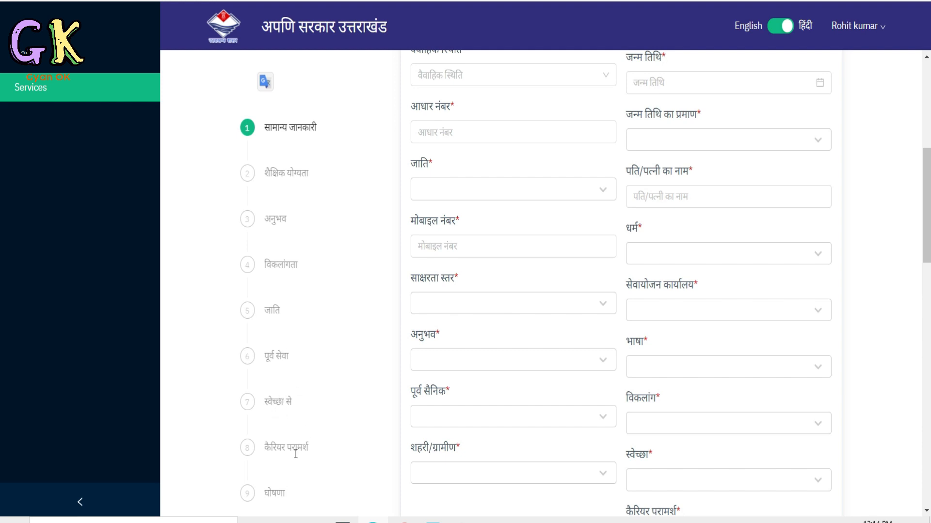
scroll(499, 316, up, 6)
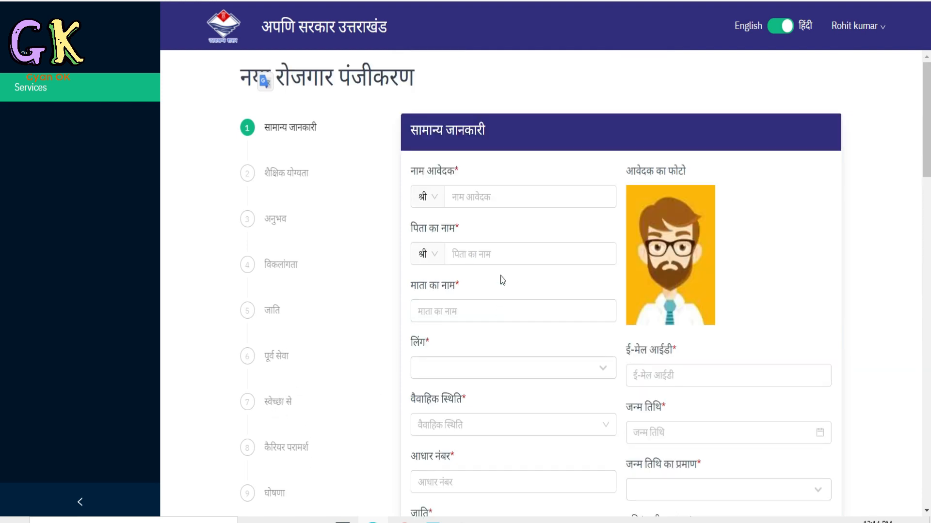
click(499, 199)
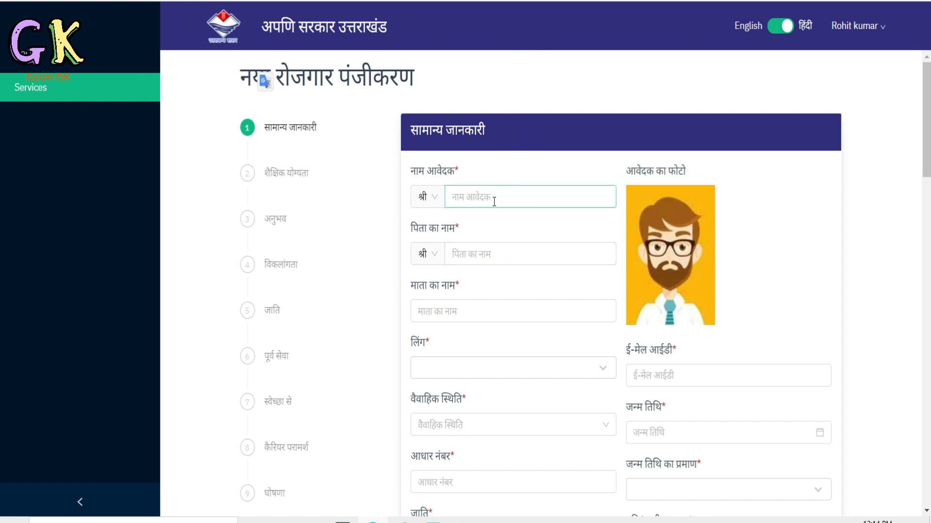
click(492, 201)
text(rabina)
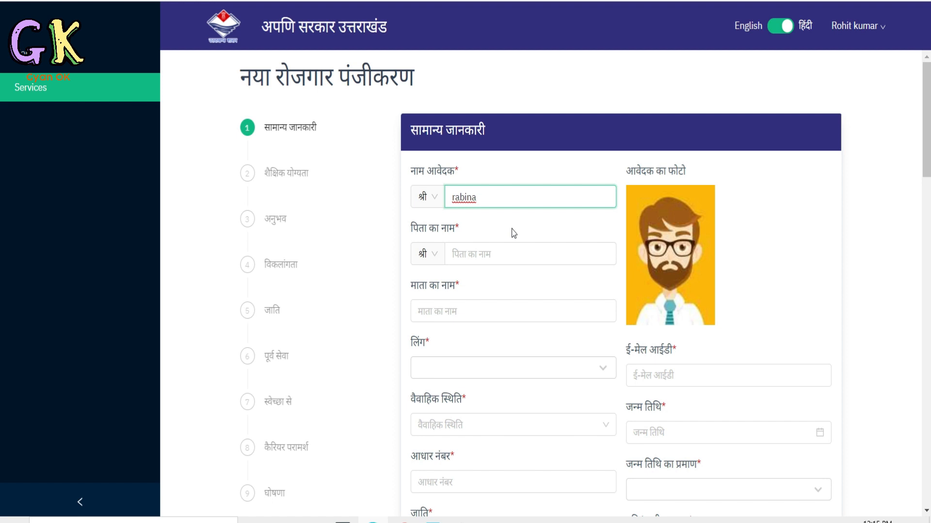
click(505, 249)
text(ranveer)
click(486, 305)
text(jashoda)
Set the gender to महिला and marital status to अविवाहित, and enter the applicant's date of birth.
click(485, 368)
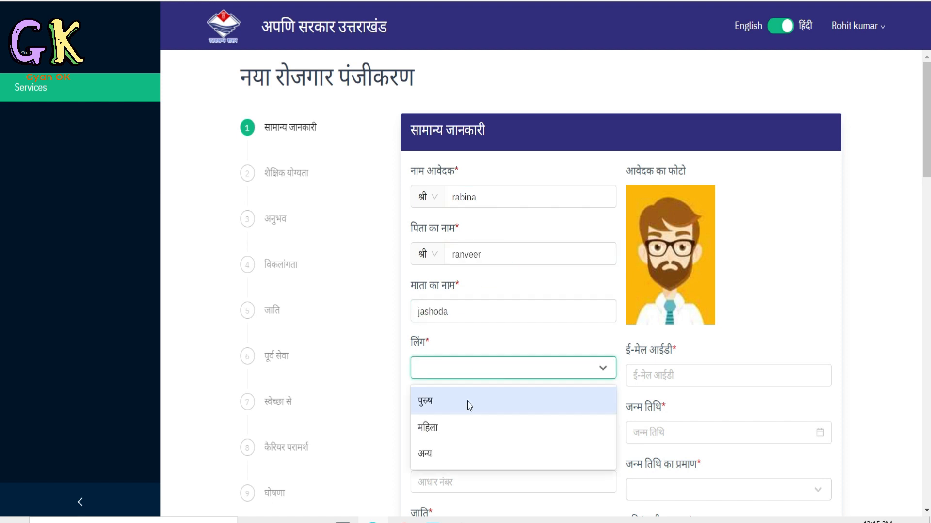
click(469, 427)
click(487, 425)
click(486, 461)
click(707, 432)
Enter the applicant's Aadhaar number (आधार नंबर).
scroll(580, 335, down, 7)
click(492, 131)
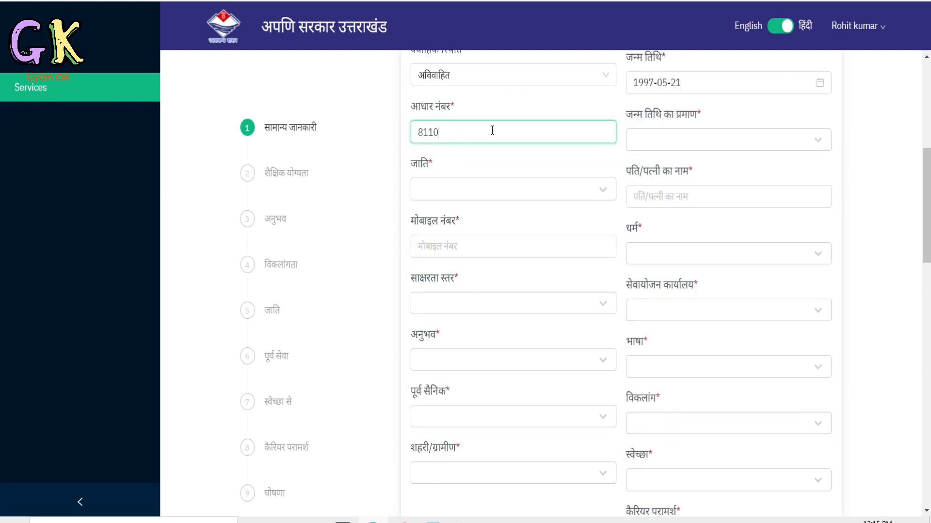
Replace the applicant's name with the account holder's name and change the gender to पुरुष.
scroll(492, 134, up, 7)
click(489, 194)
click(478, 369)
click(446, 399)
scroll(451, 397, down, 6)
scroll(693, 242, up, 6)
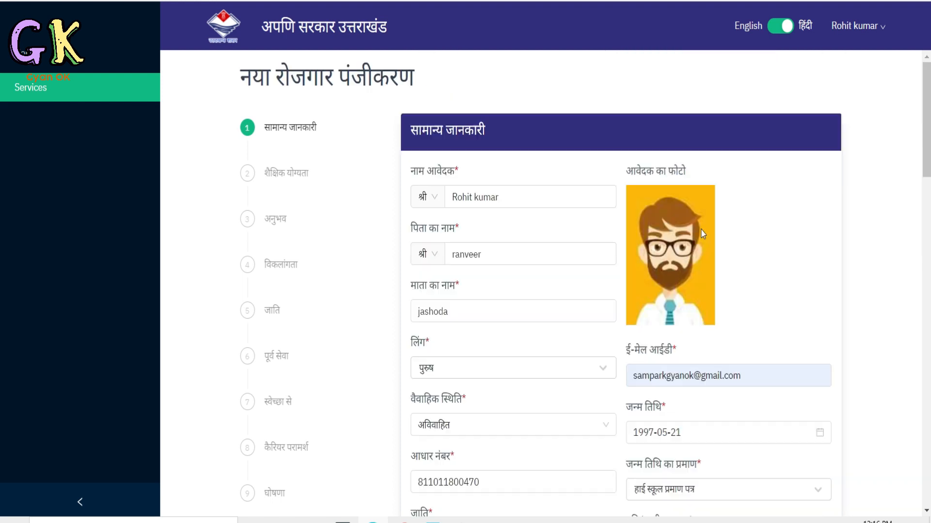
Fill in the spouse's name and the applicant's mobile number.
scroll(700, 235, down, 6)
click(663, 198)
text(bk)
key(BackSpace)
key(BackSpace)
key(BackSpace)
text(rk)
click(484, 249)
Choose डेमो एक्सचेंज दो as the employment office and HINDI as the language, and complete the remaining general information selections.
click(693, 310)
click(670, 367)
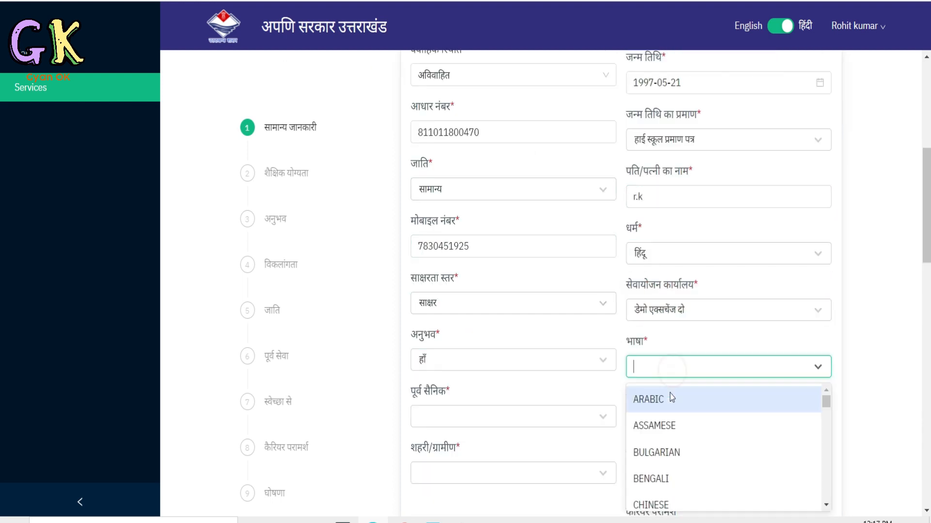
scroll(533, 419, down, 5)
click(532, 236)
click(526, 268)
Fill in the district, village and other details of the correspondence address (पत्र-व्यवहार पता).
scroll(693, 311, down, 3)
click(458, 260)
click(455, 377)
text(jakholi)
click(650, 311)
Fill in the permanent address (स्थाई पता) and the state domicile certificate details.
scroll(674, 259, down, 7)
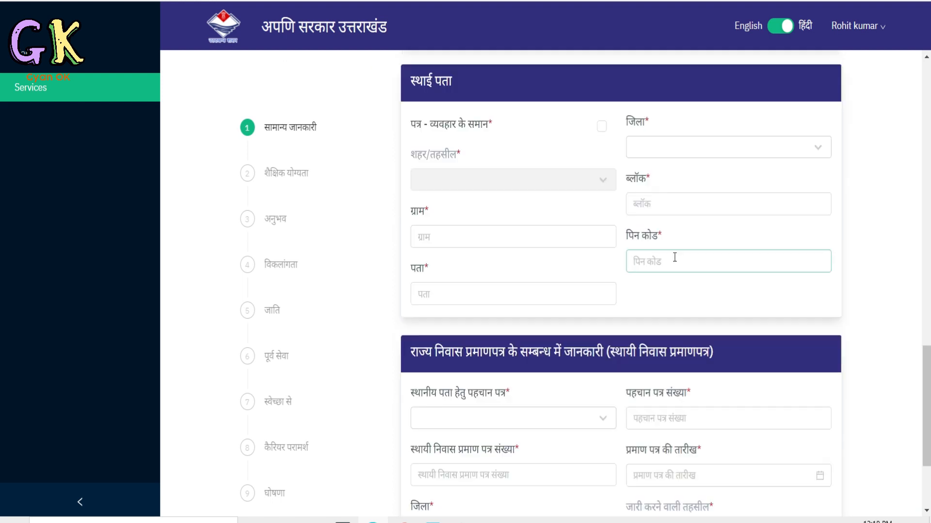
click(467, 269)
click(467, 381)
click(648, 268)
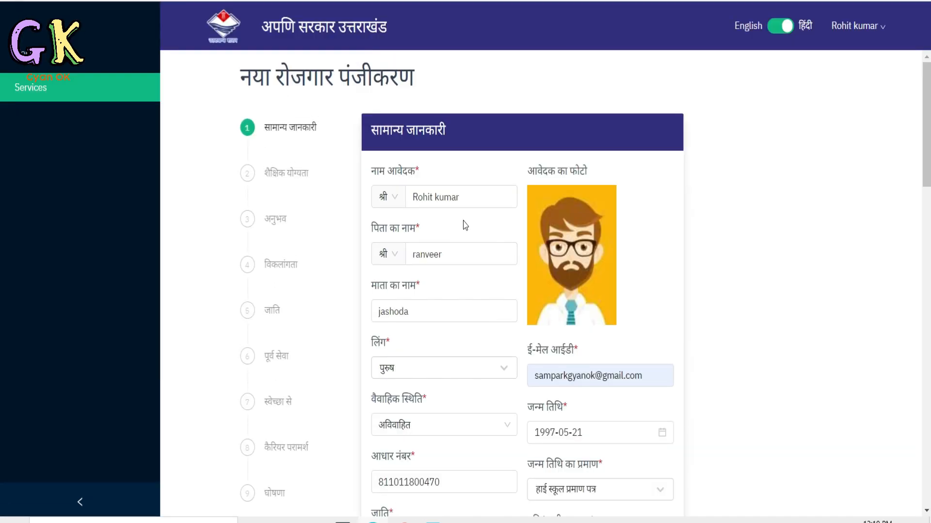
Review the applicant's name, parents' names, gender and date of birth fields in the general information section (सामान्य जानकारी).
click(427, 198)
scroll(438, 200, down, 2)
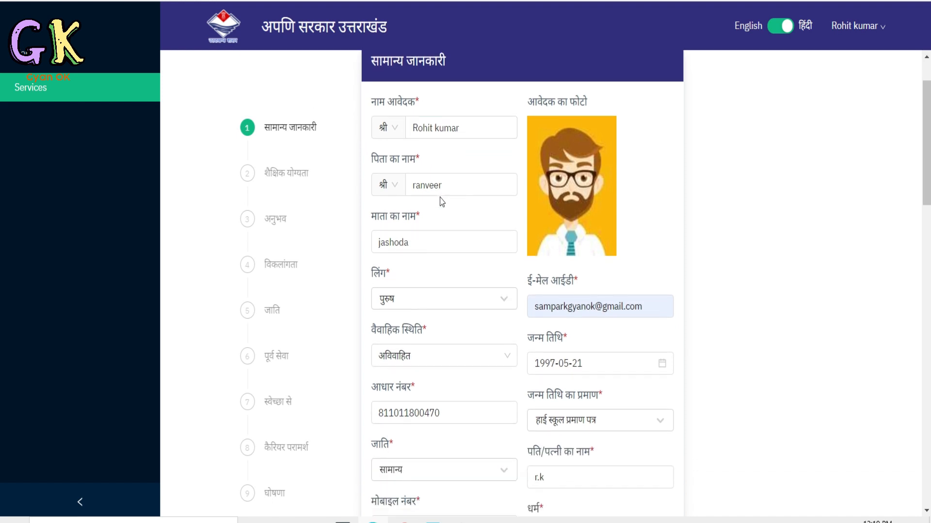
click(429, 188)
scroll(414, 140, down, 2)
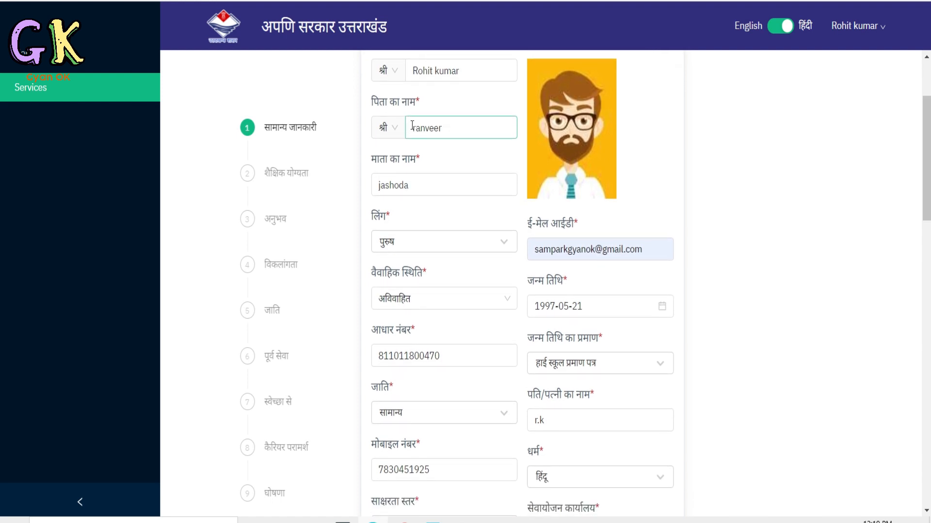
click(427, 183)
scroll(426, 174, down, 2)
click(410, 184)
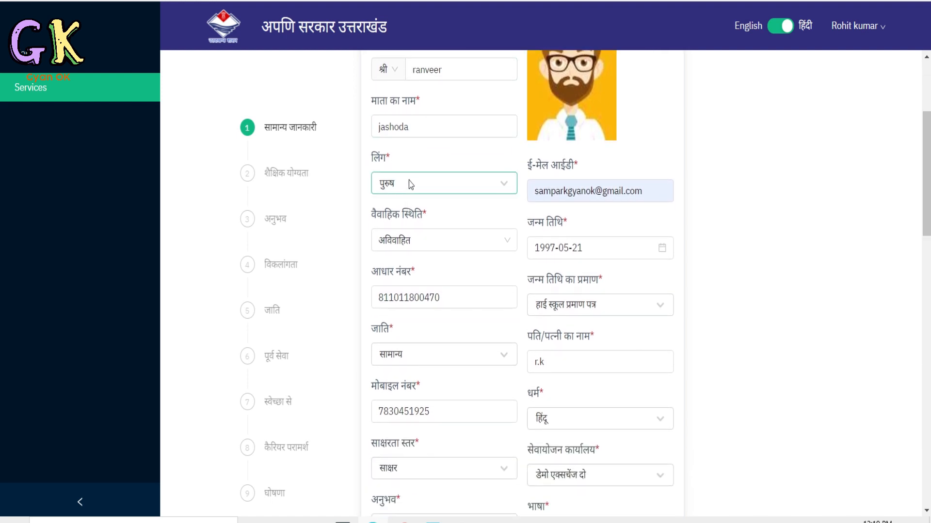
scroll(505, 194, down, 2)
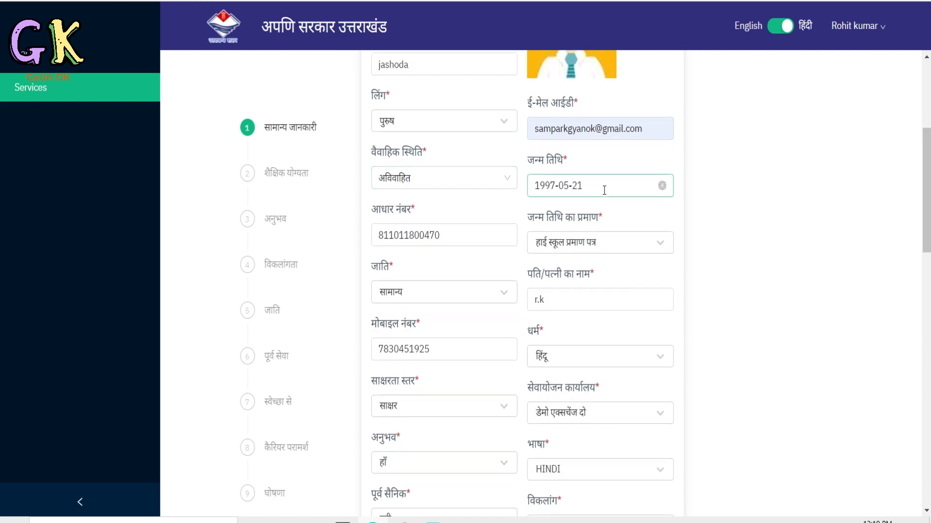
scroll(405, 207, down, 2)
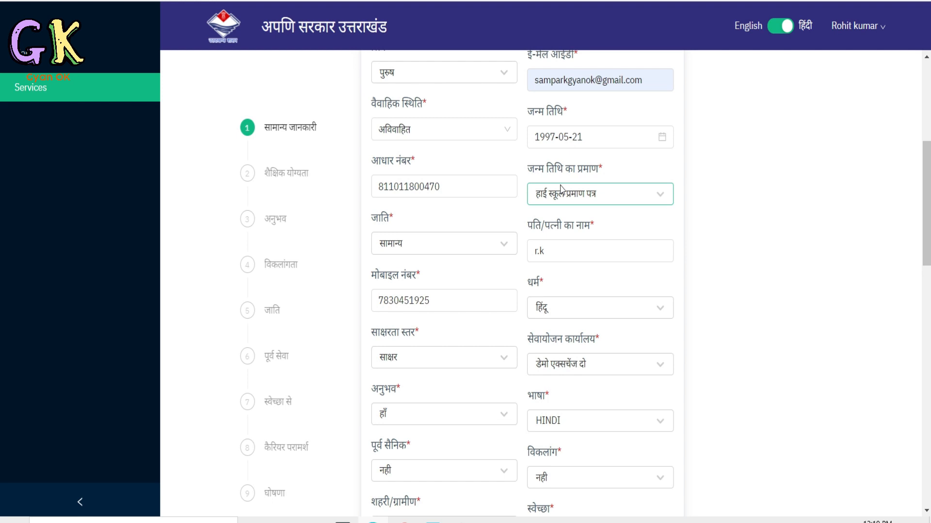
Examine the choices for date of birth proof (जन्म तिथि का प्रमाण) and literacy level (साक्षरता स्तर), plus the spouse's name and mobile number fields.
click(596, 196)
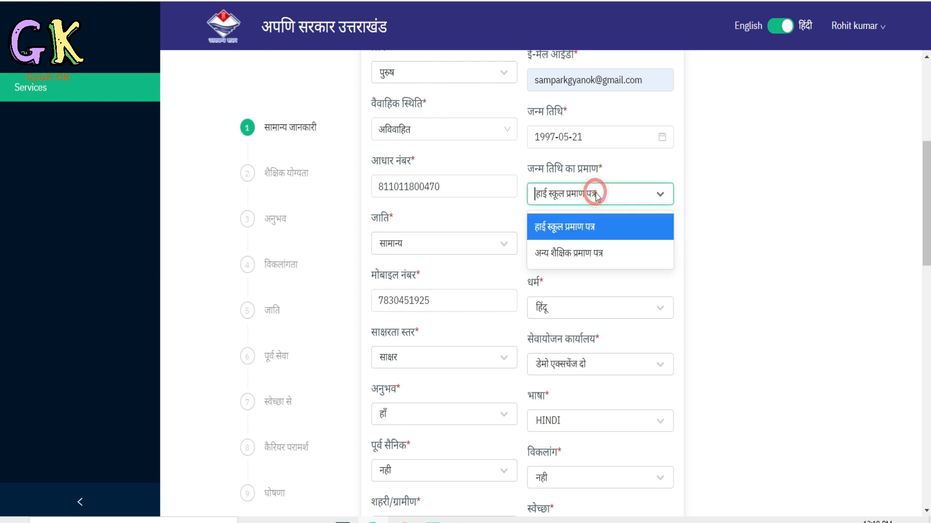
click(725, 192)
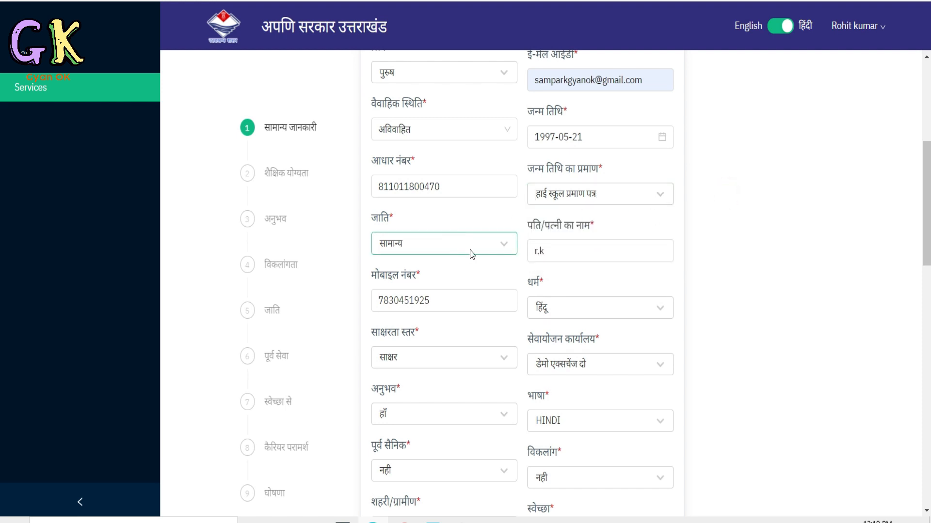
click(565, 251)
scroll(540, 194, down, 1)
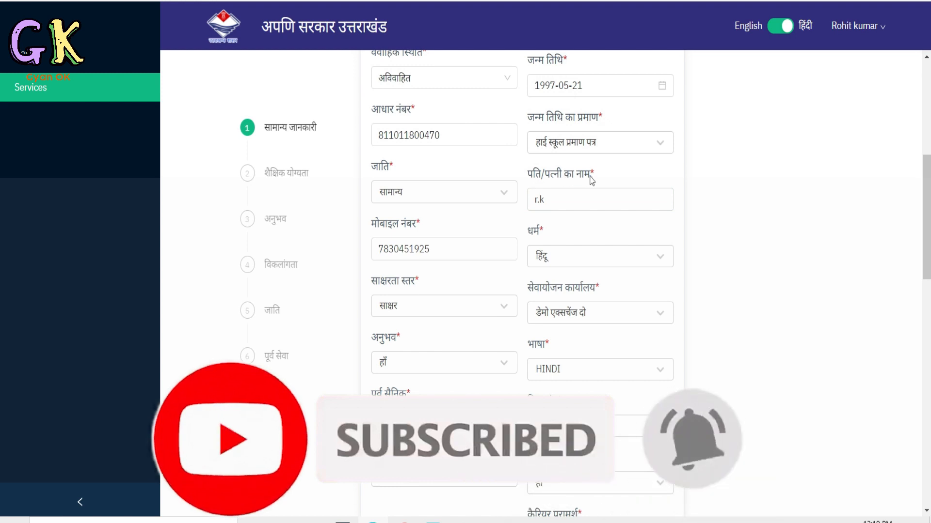
click(565, 201)
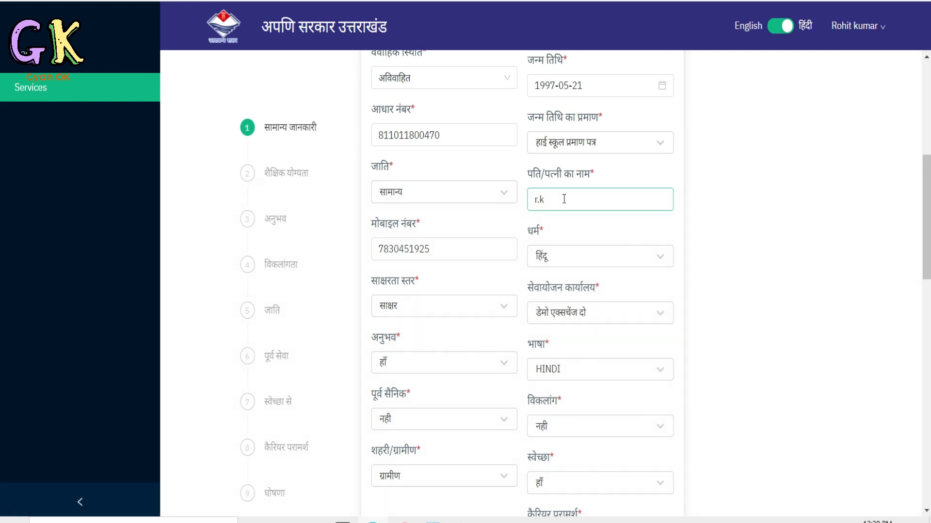
click(437, 253)
scroll(451, 219, down, 2)
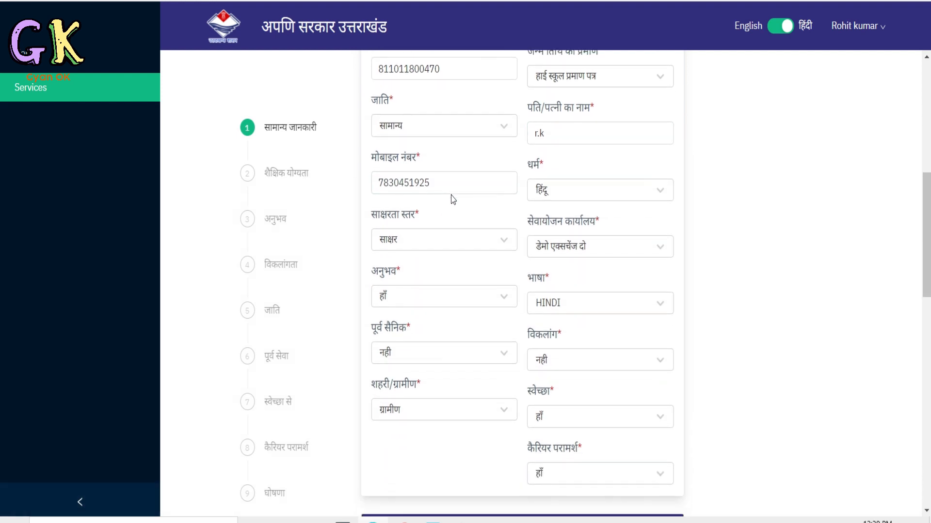
click(563, 159)
scroll(447, 183, down, 1)
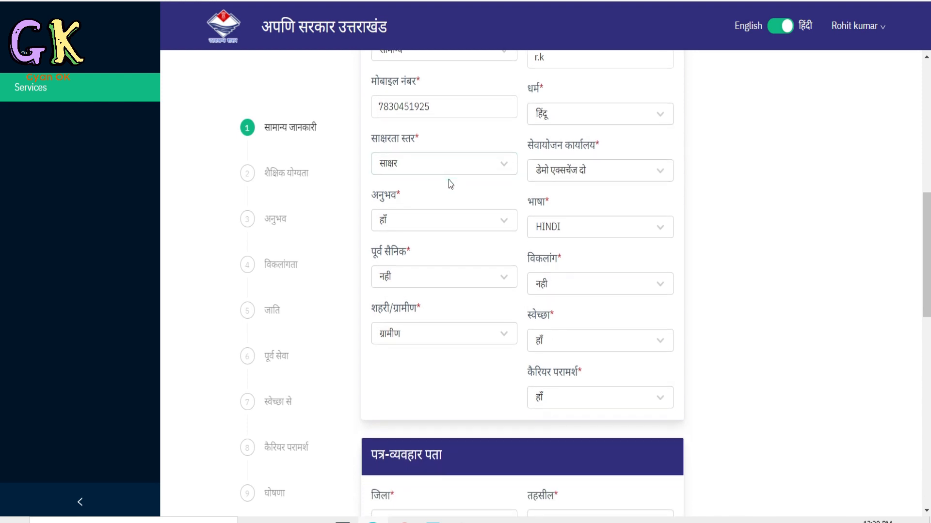
click(450, 167)
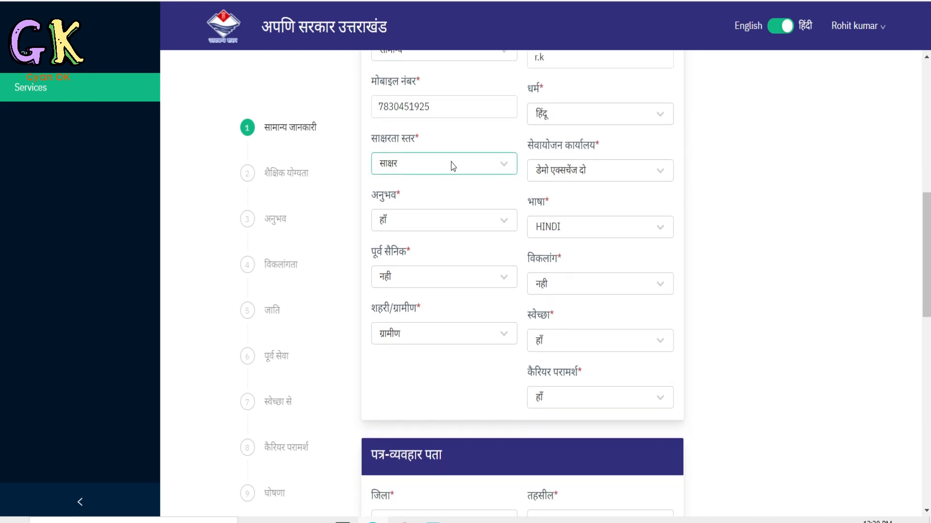
click(452, 166)
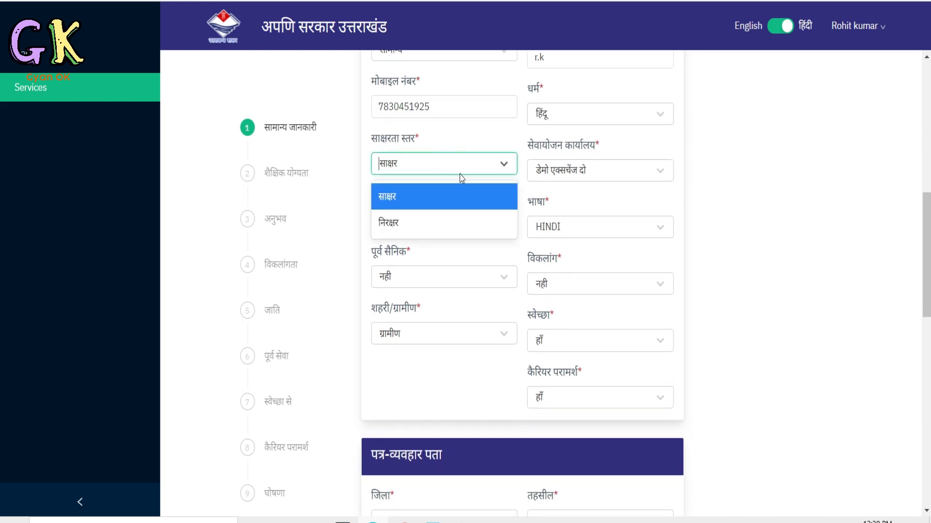
Look through the list of available employment offices (सेवायोजन कार्यालय) without changing the selection.
click(566, 173)
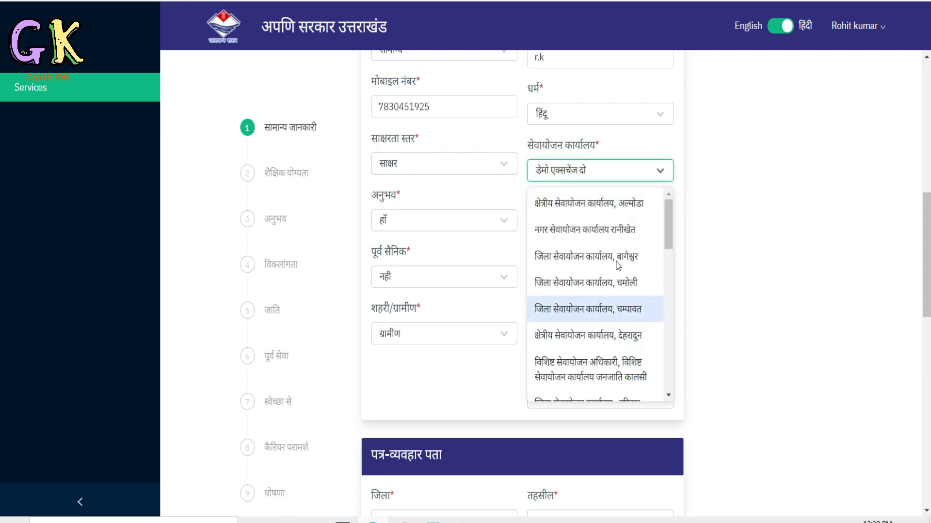
scroll(630, 277, down, 3)
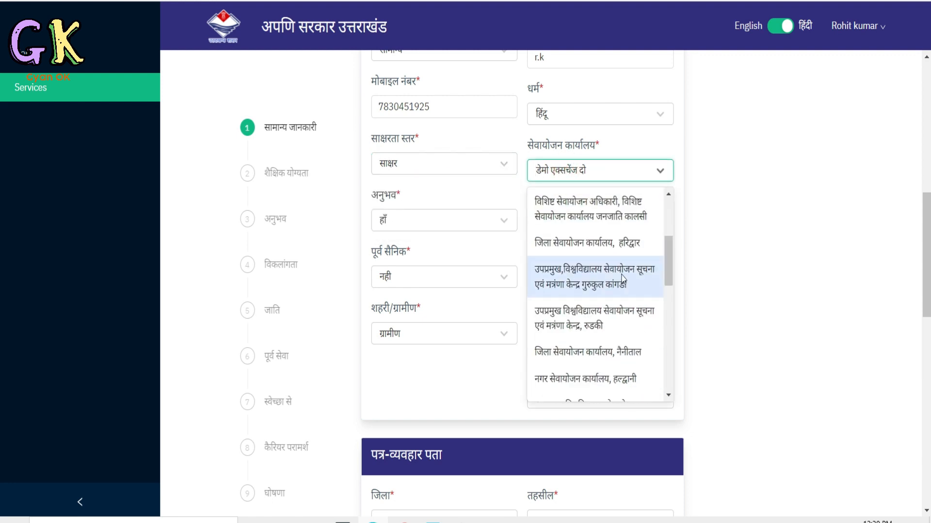
scroll(630, 310, down, 5)
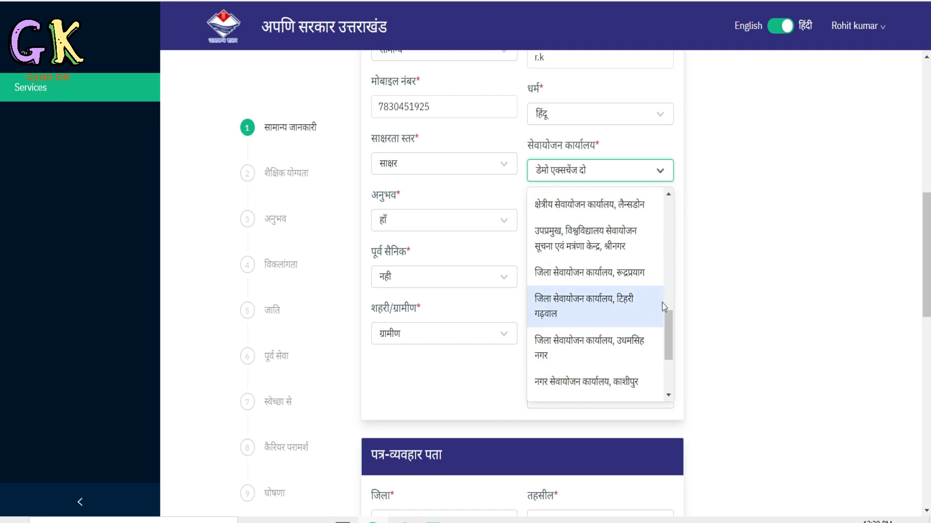
click(727, 271)
Review the experience, language, ex-serviceman, disability, urban/rural (शहरी/ग्रामीण), voluntary (स्वेच्छा) and career counselling selections.
click(452, 228)
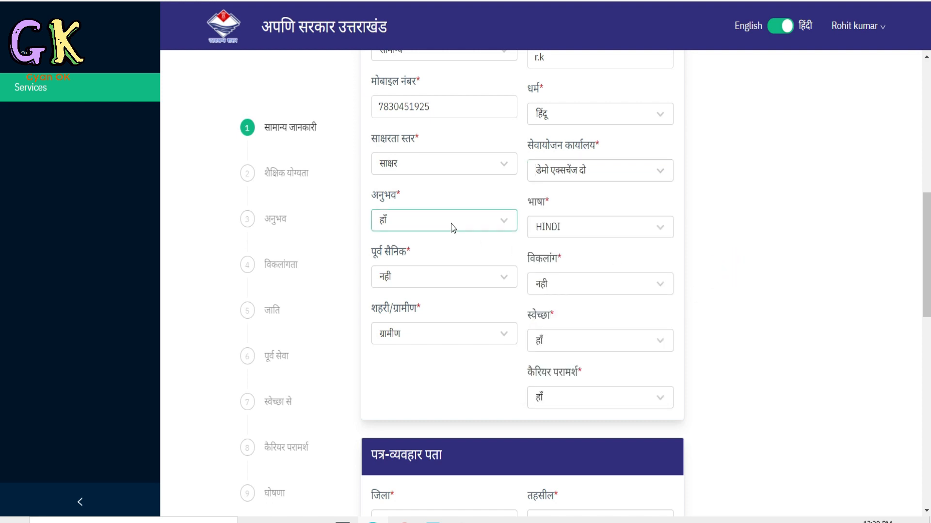
click(566, 231)
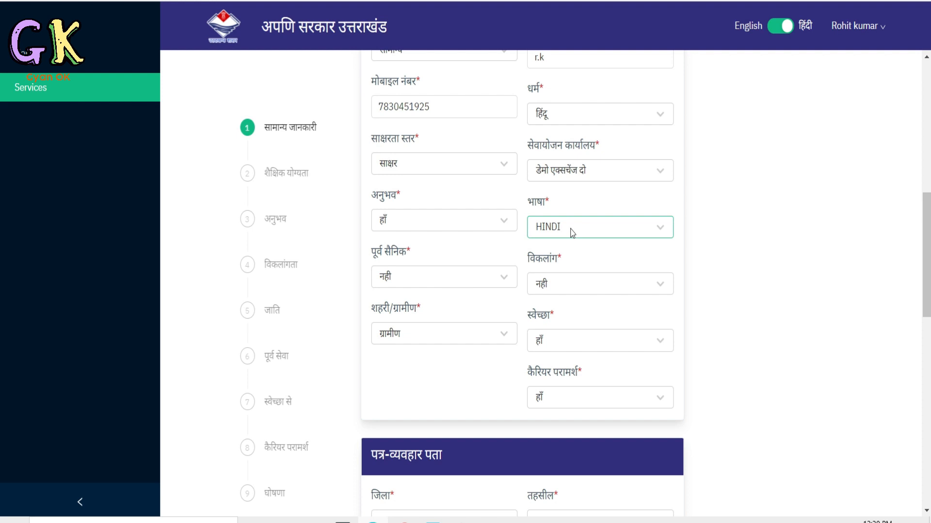
click(427, 281)
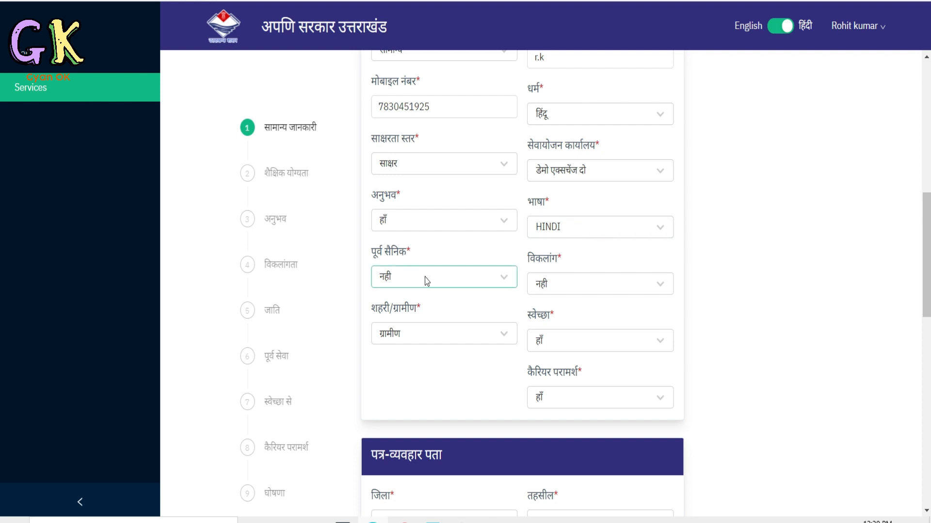
click(591, 285)
scroll(591, 271, down, 2)
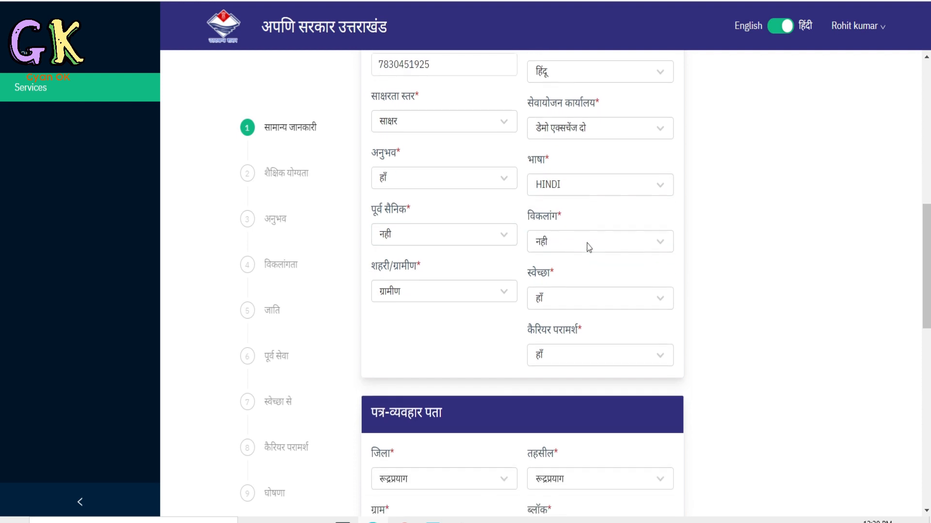
click(450, 236)
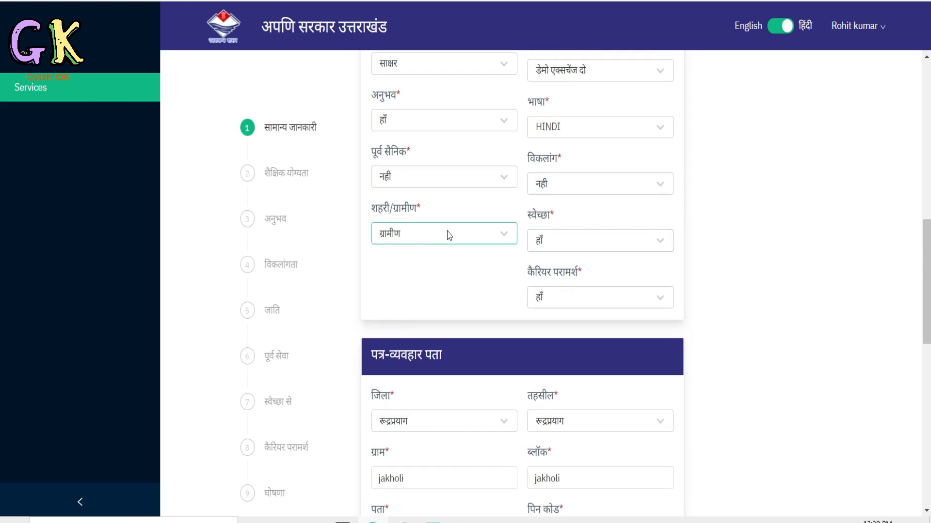
click(447, 235)
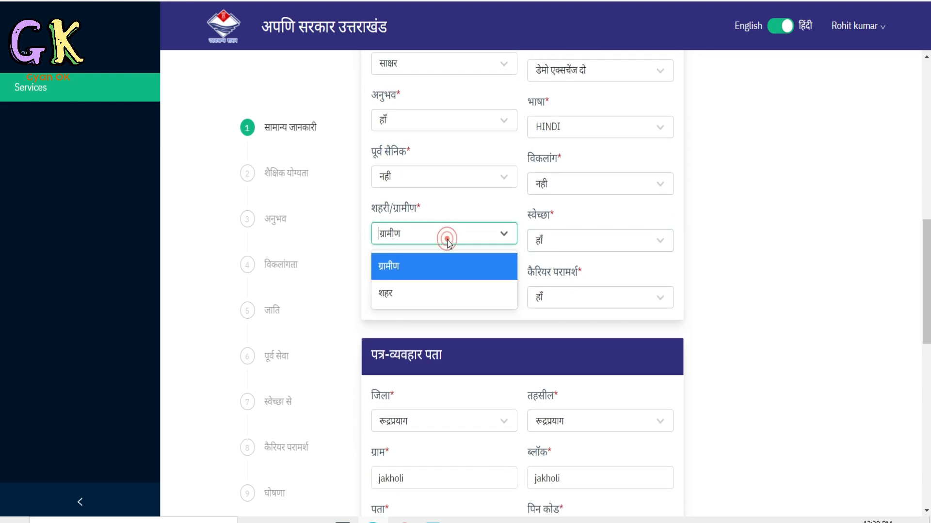
click(752, 257)
click(554, 243)
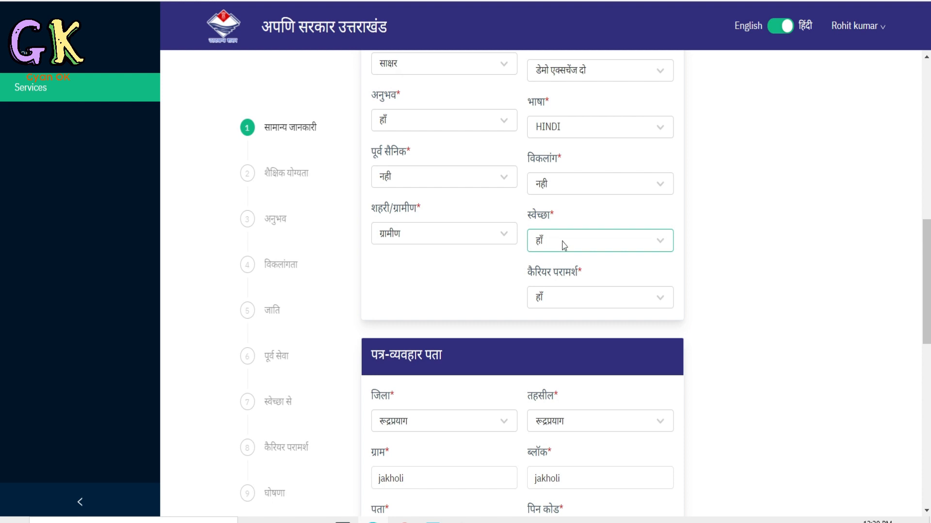
scroll(567, 252, down, 4)
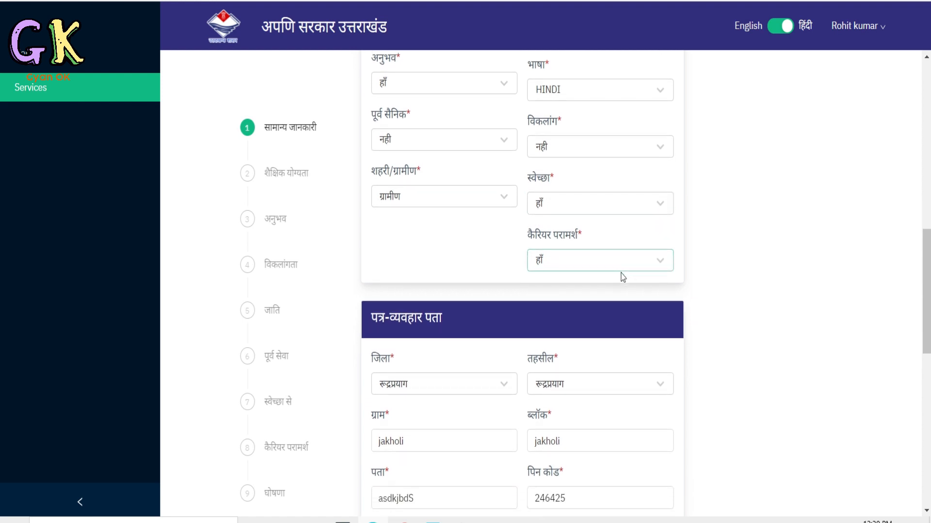
Check the correspondence address (पत्र-व्यवहार पता) entries and the same-as-correspondence option under the permanent address (स्थाई पता).
click(421, 225)
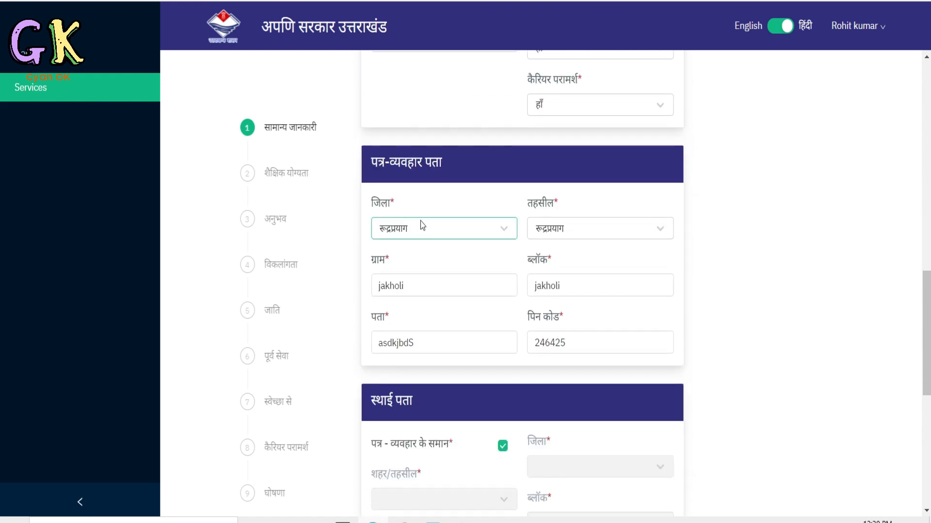
scroll(436, 233, down, 3)
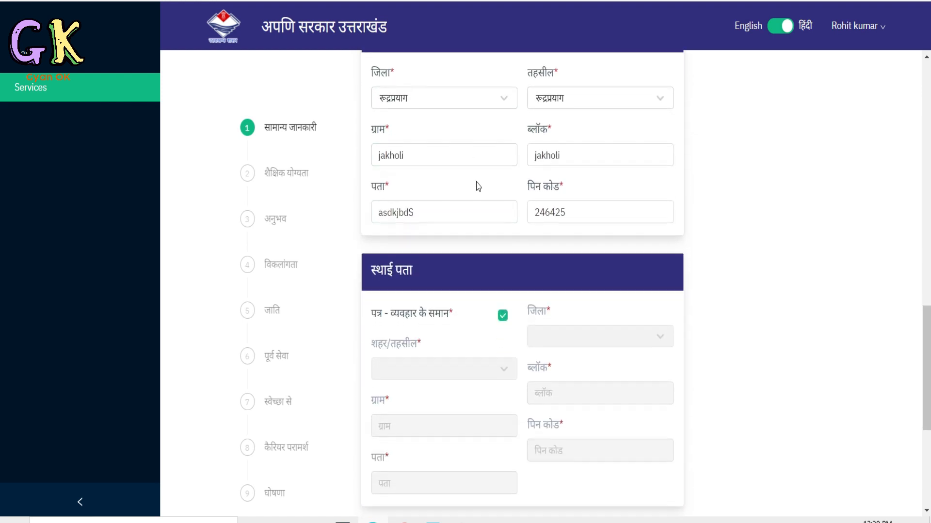
scroll(479, 277, down, 2)
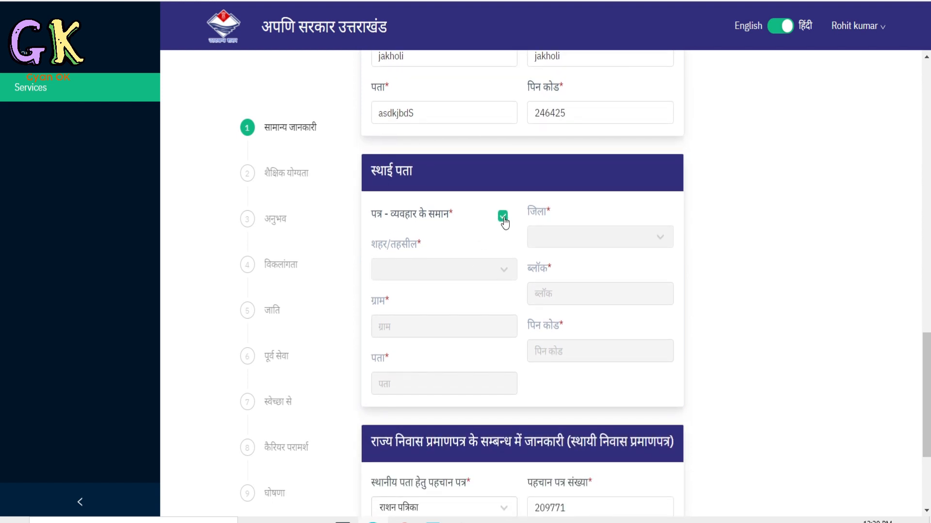
scroll(503, 221, down, 2)
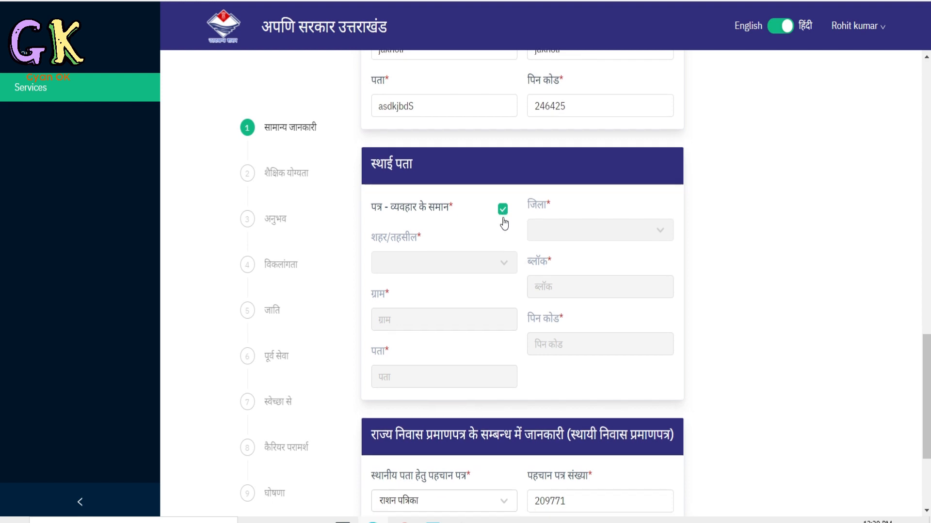
scroll(463, 242, down, 2)
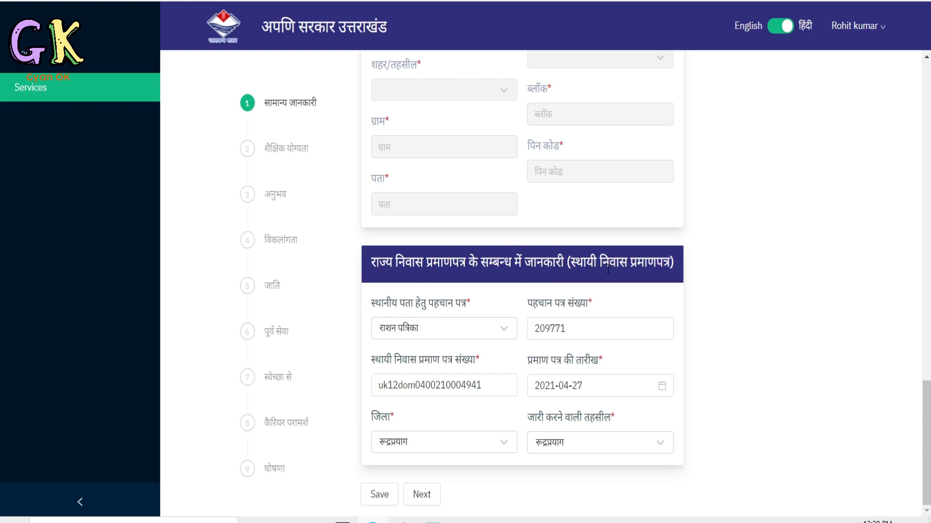
Examine the identity proof options for the local address, the scanned ration card in the PDF, and the domicile certificate number field.
click(427, 335)
click(482, 331)
scroll(436, 426, down, 1)
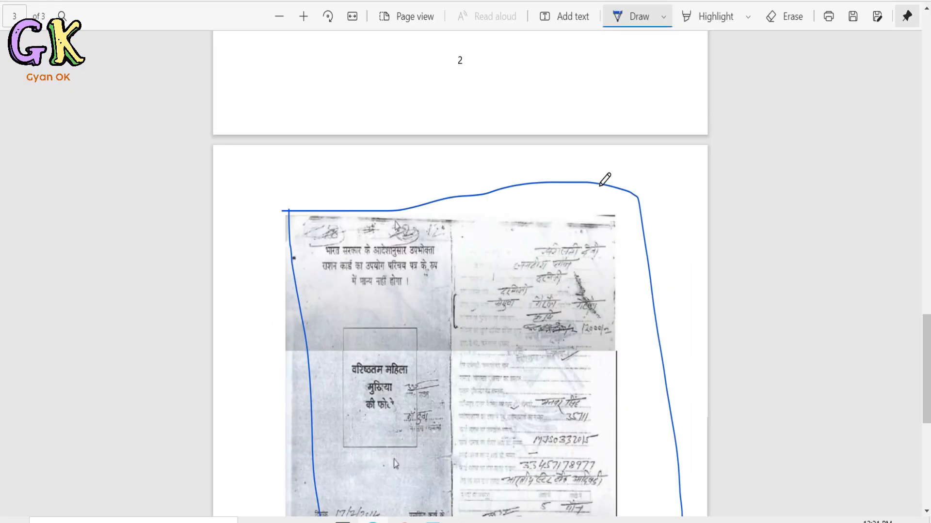
scroll(440, 295, down, 3)
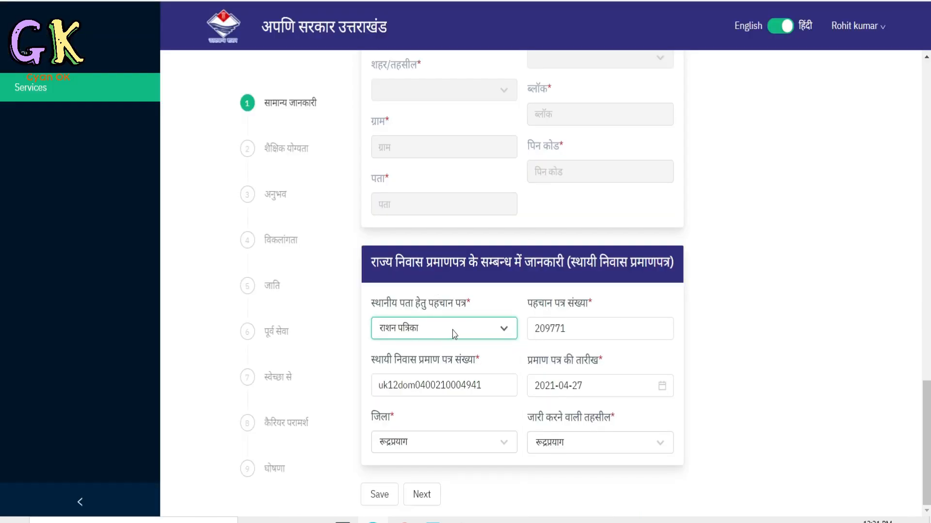
click(452, 330)
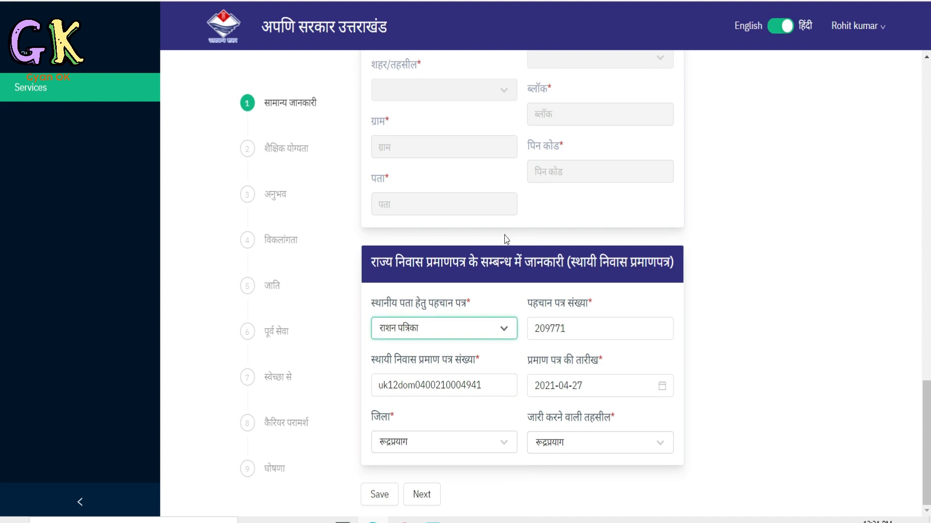
click(467, 389)
scroll(461, 380, down, 1)
scroll(479, 371, up, 1)
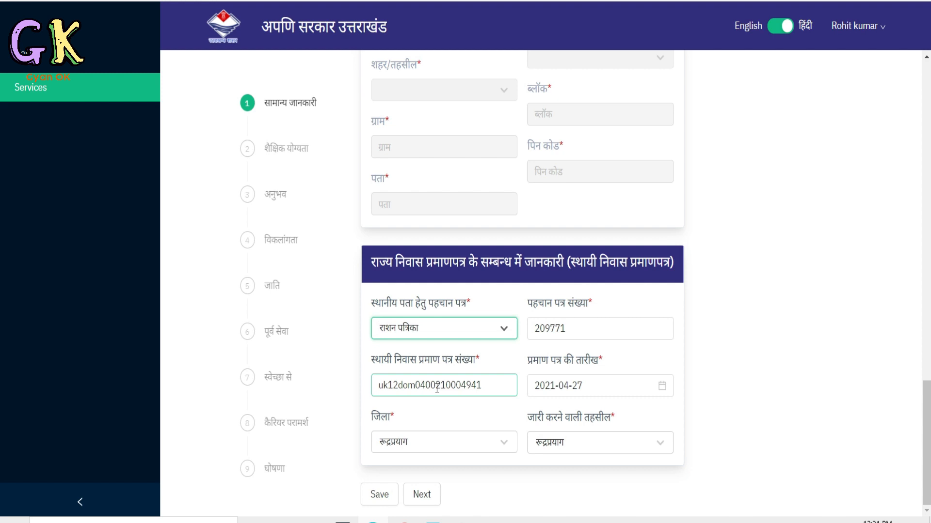
Check the permanent residence certificate number, date, district and issuing tehsil, and proceed to the educational qualification (शैक्षिक योग्यता) section.
click(489, 389)
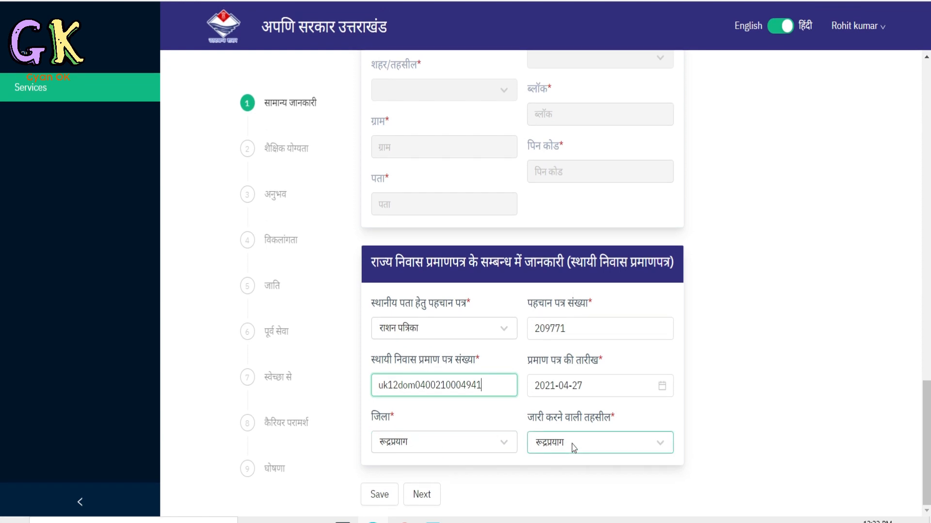
scroll(582, 441, down, 1)
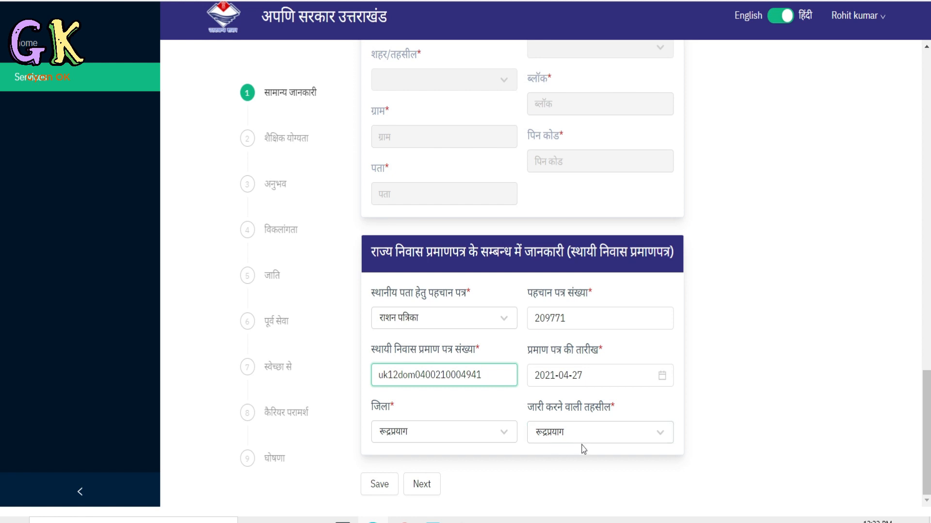
scroll(583, 446, up, 1)
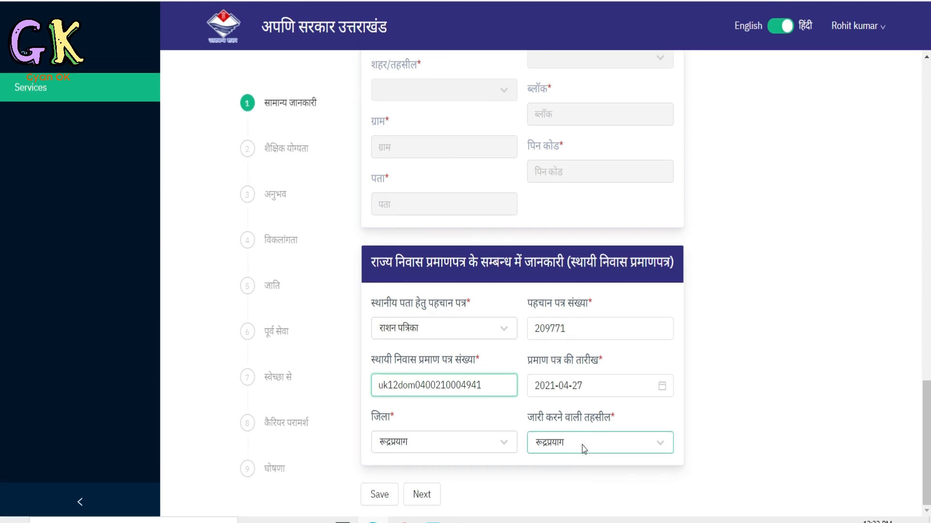
click(419, 497)
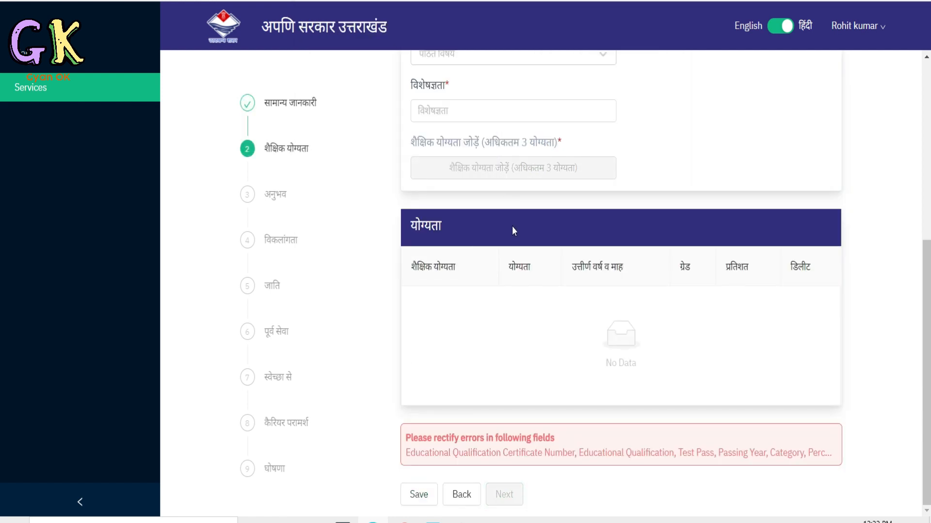
Set the educational qualification (शैक्षिक योग्यता) to 12th Pass and the passed examination (उत्तीर्ण परीक्षा) to 12th/Intermediate Science.
scroll(512, 226, up, 1)
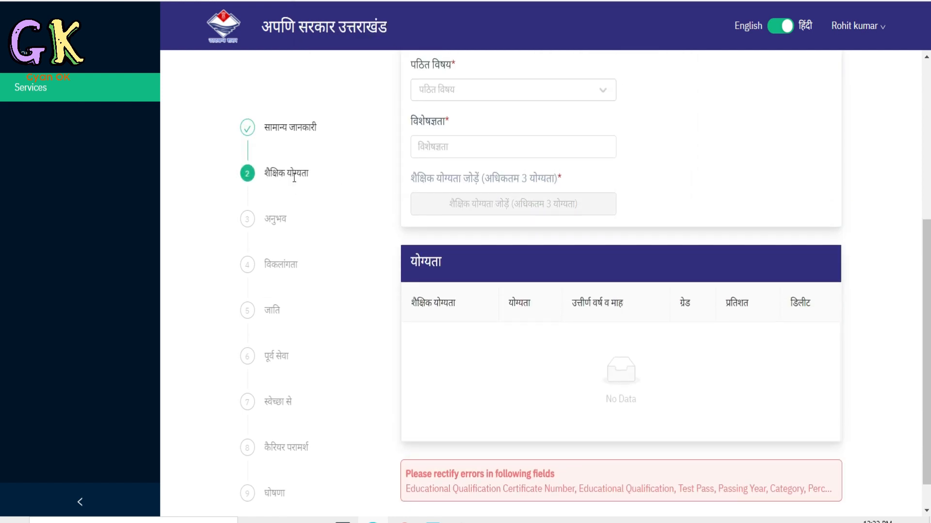
scroll(616, 277, up, 6)
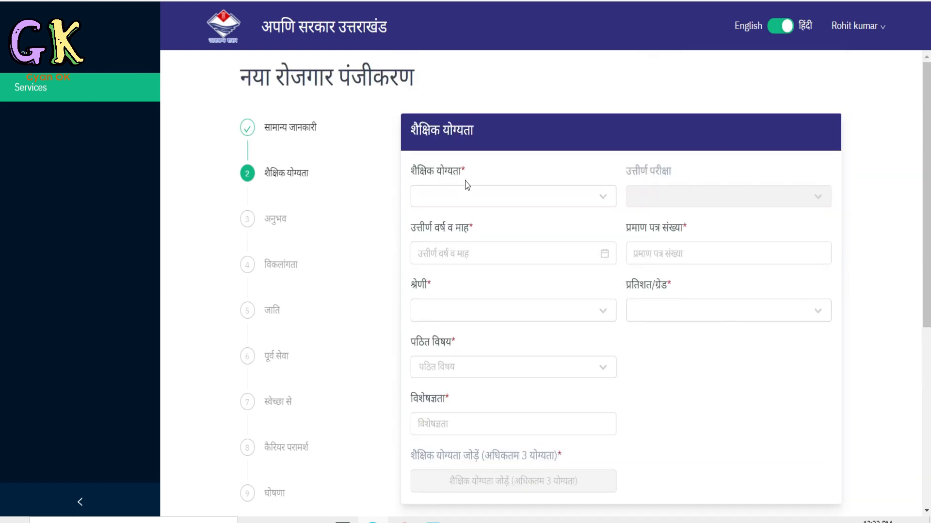
click(511, 202)
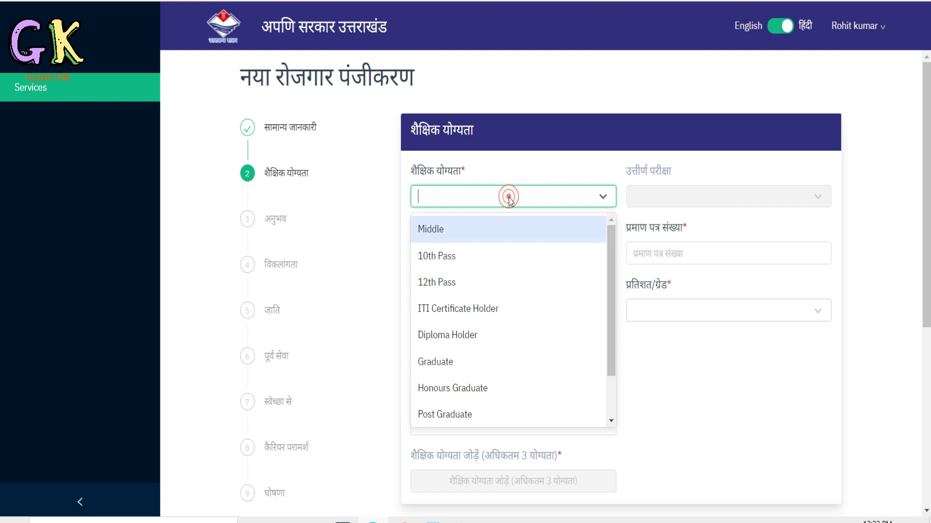
click(484, 285)
click(663, 193)
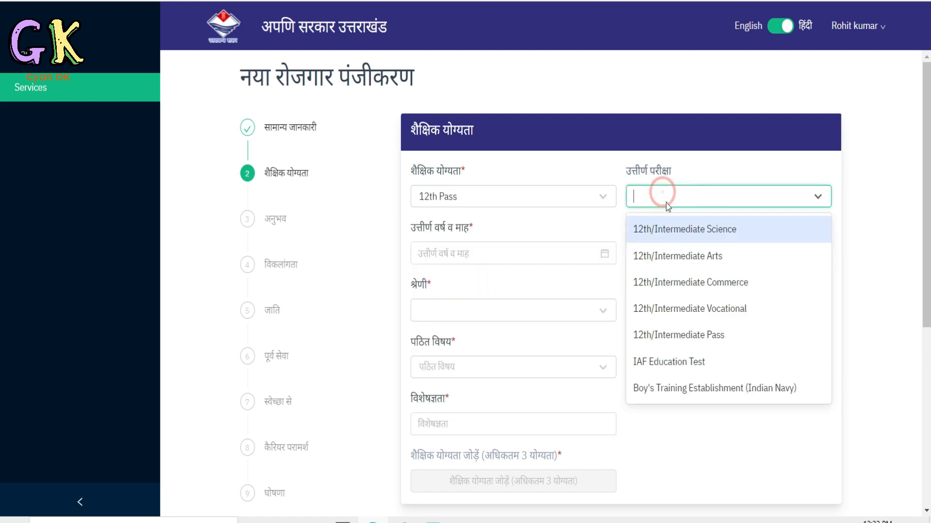
click(672, 234)
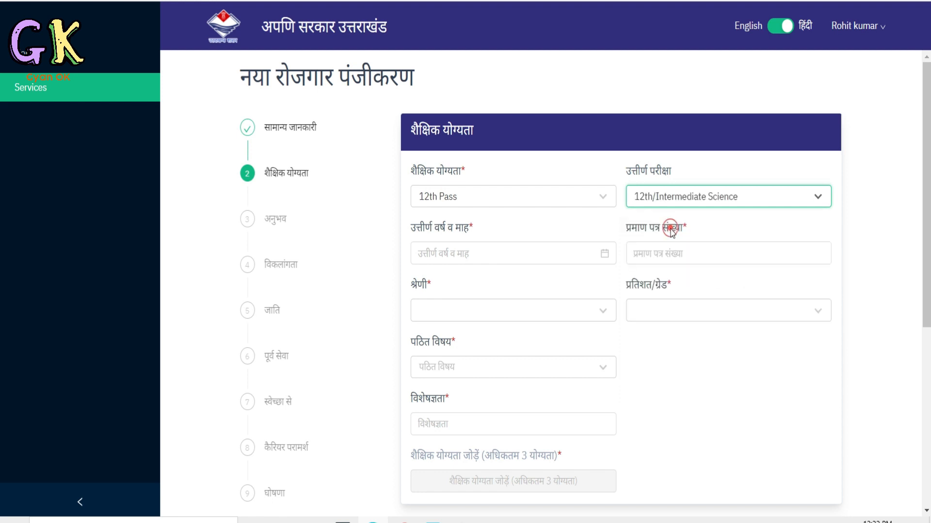
Set the passing year and month (उत्तीर्ण वर्ष व माह) of the 12th qualification to 2021-05-12.
click(518, 253)
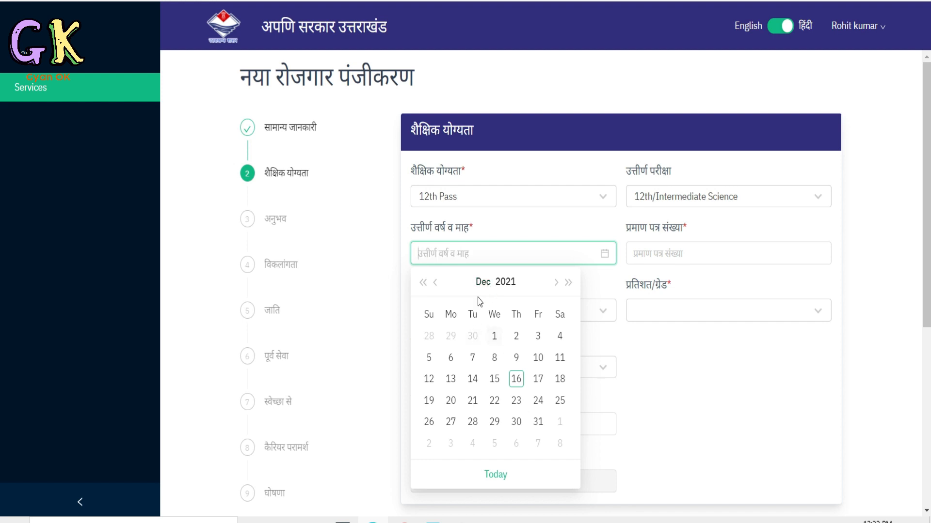
click(482, 282)
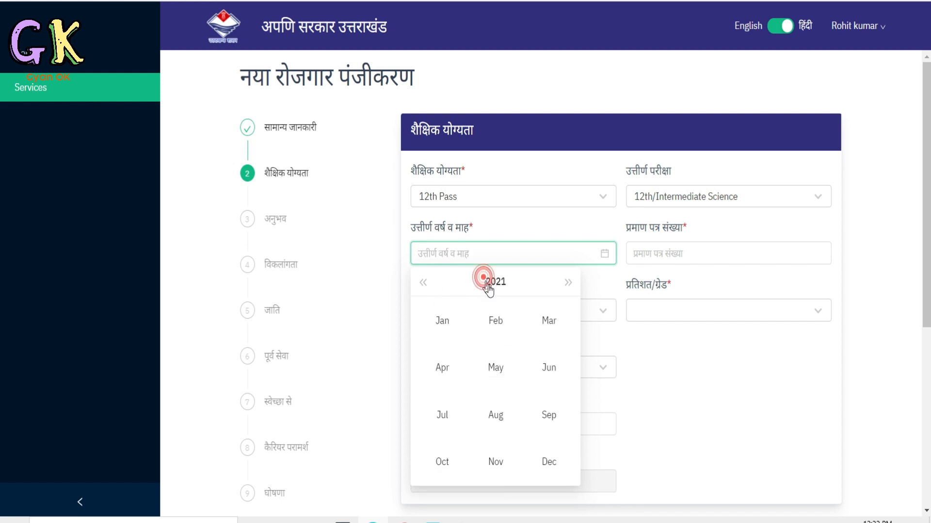
click(495, 367)
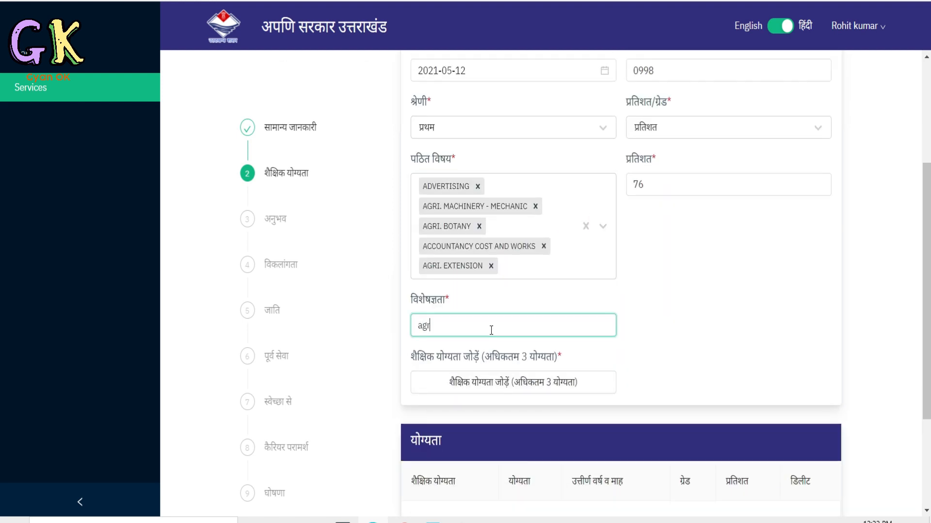
scroll(533, 320, down, 2)
scroll(566, 310, up, 5)
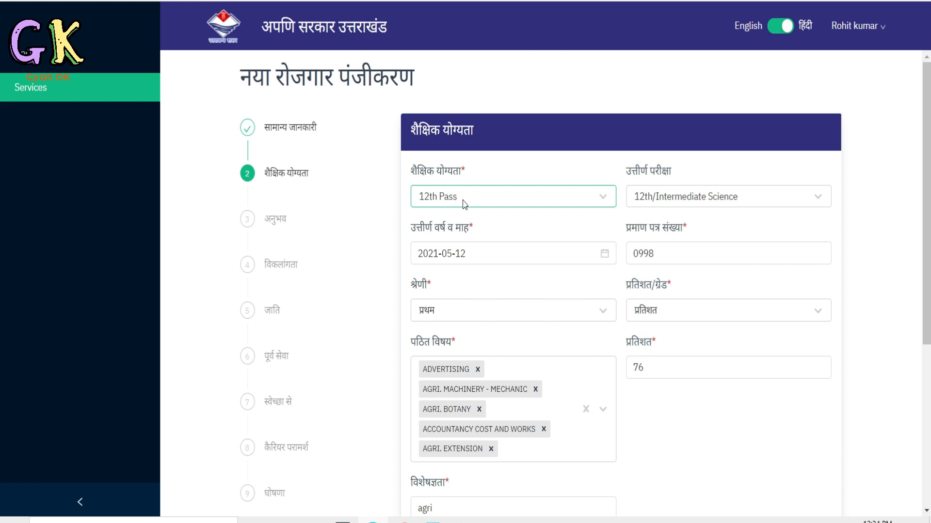
Review the qualification and passed examination options, the passing date and the certificate number (प्रमाण पत्र संख्या) field.
click(483, 195)
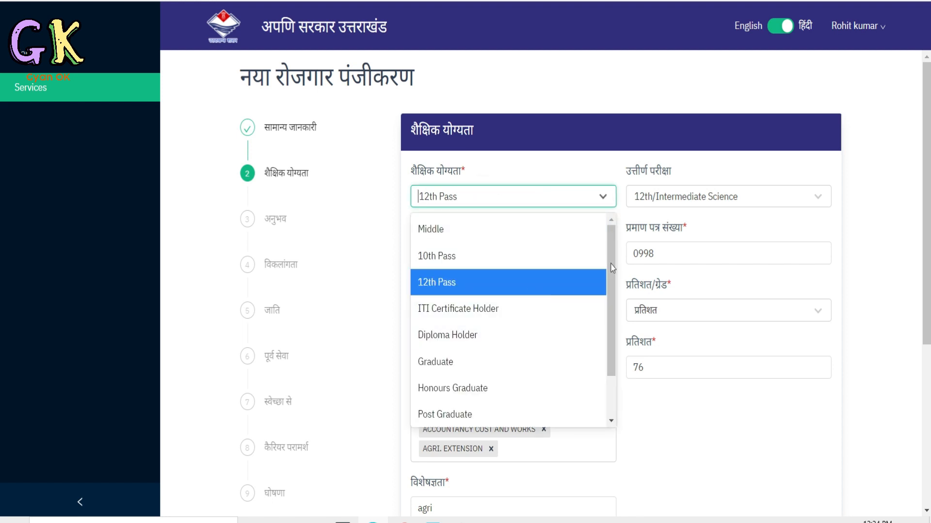
click(665, 199)
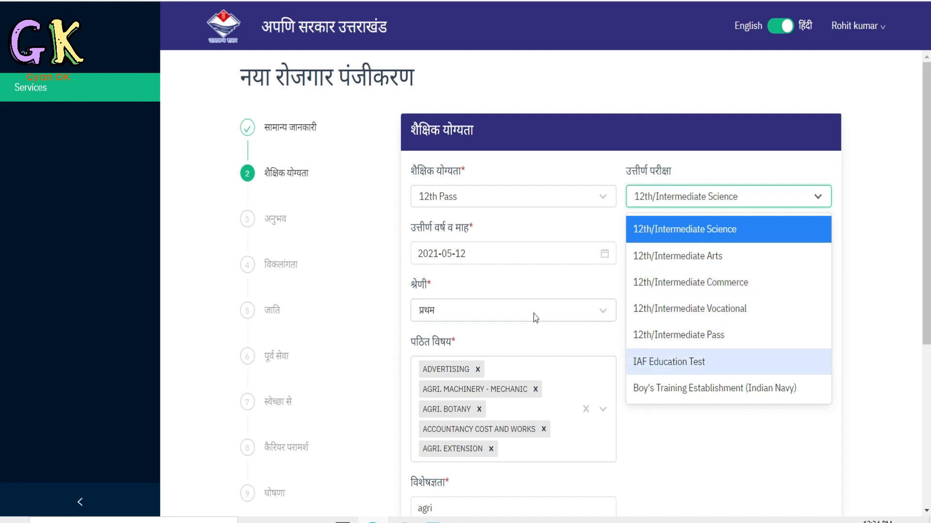
scroll(524, 304, down, 1)
scroll(514, 271, down, 1)
click(504, 233)
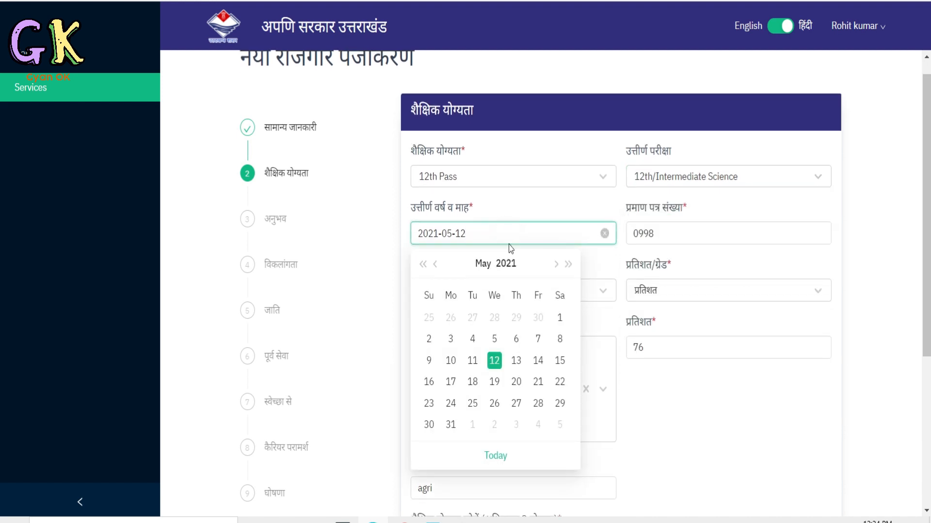
scroll(618, 299, down, 1)
click(679, 214)
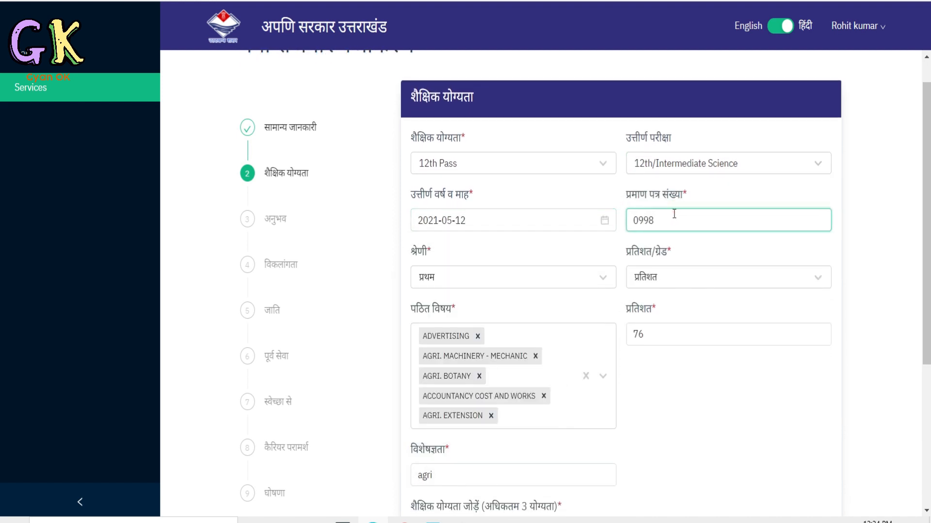
Review the division (श्रेणी), percentage/grade option and percentage entry, and browse the studied subjects (पठित विषय) list.
click(469, 287)
click(677, 273)
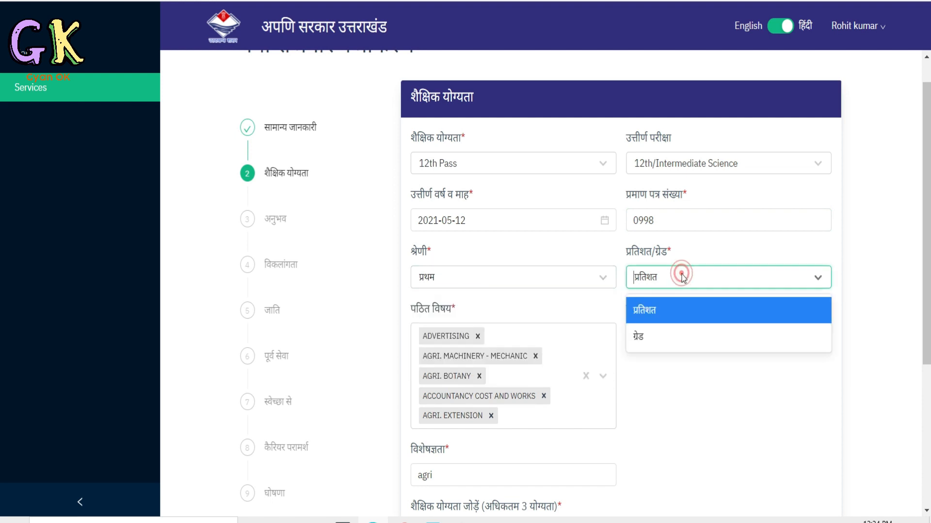
click(685, 395)
click(686, 330)
text(76)
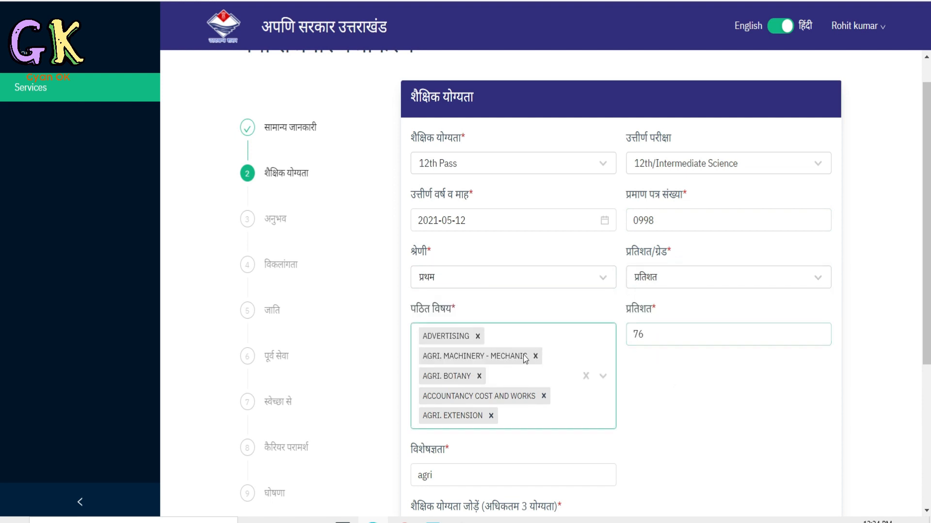
click(603, 379)
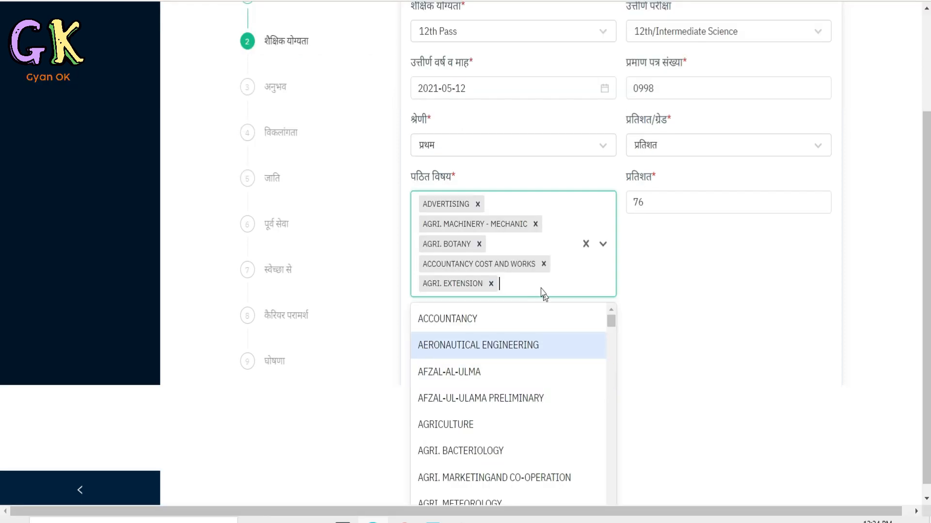
scroll(507, 384, down, 3)
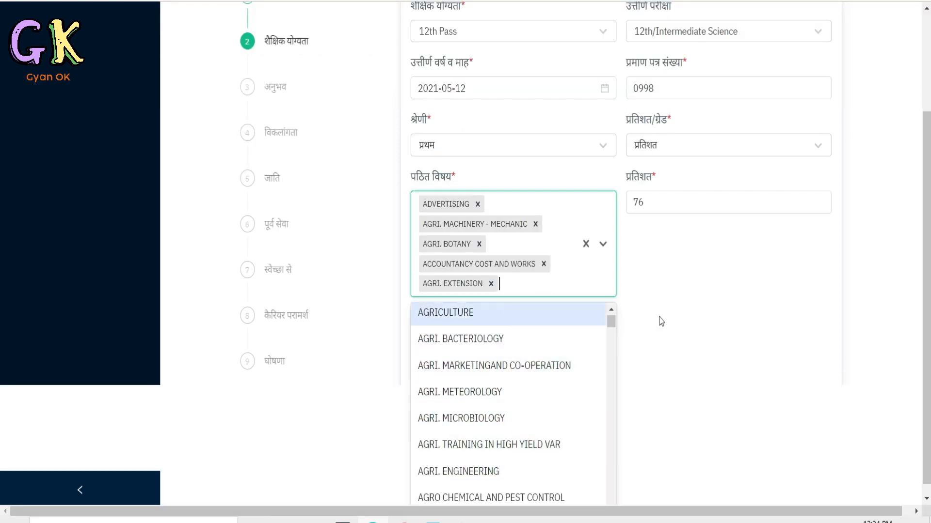
click(684, 319)
click(678, 341)
scroll(676, 210, down, 5)
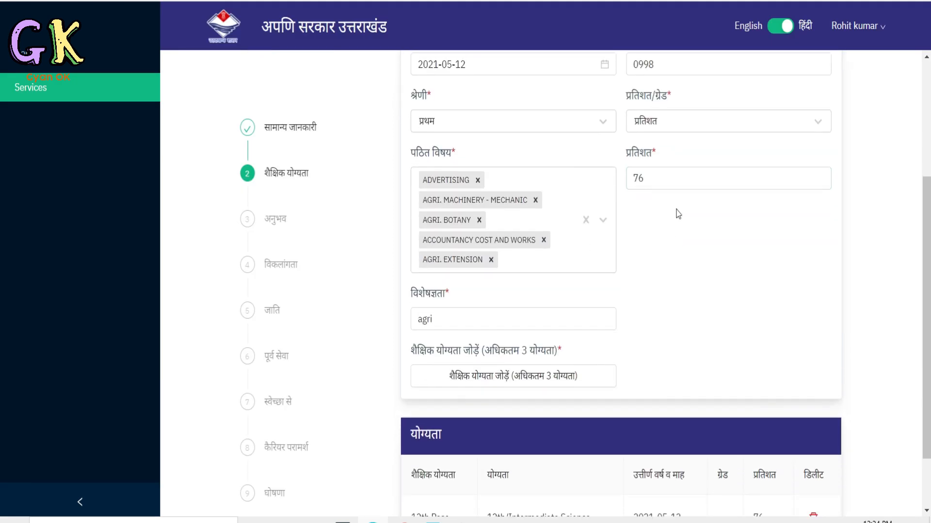
Check the 12th Pass row added to the qualifications (योग्यता) table against the entered details.
click(451, 237)
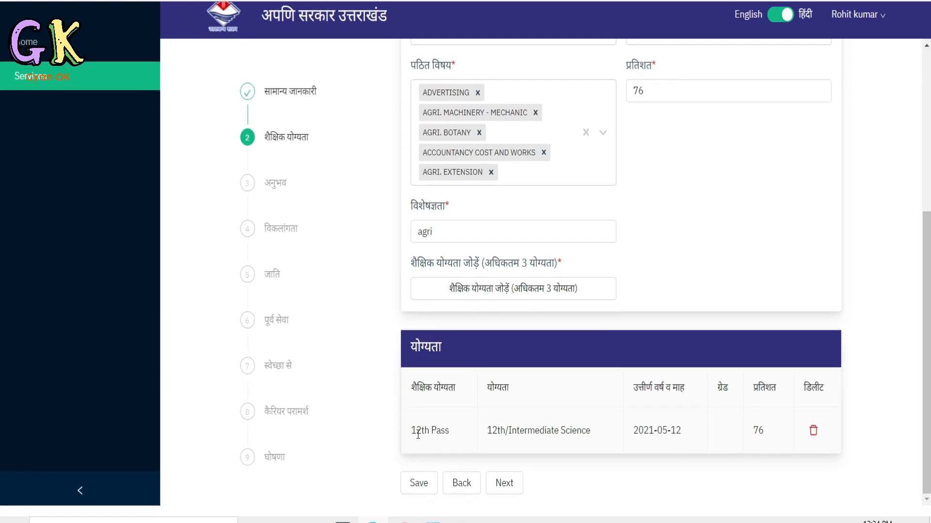
drag(418, 435, 764, 395)
click(690, 250)
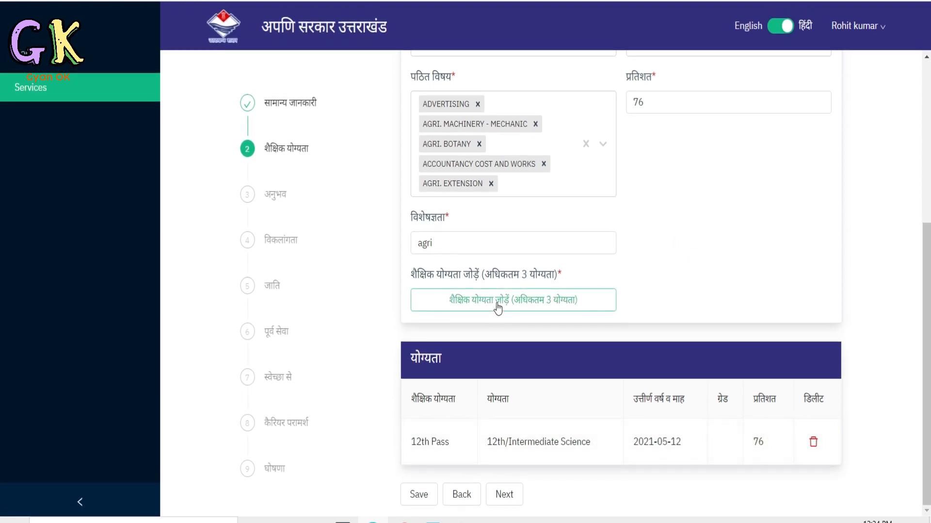
drag(417, 445, 778, 446)
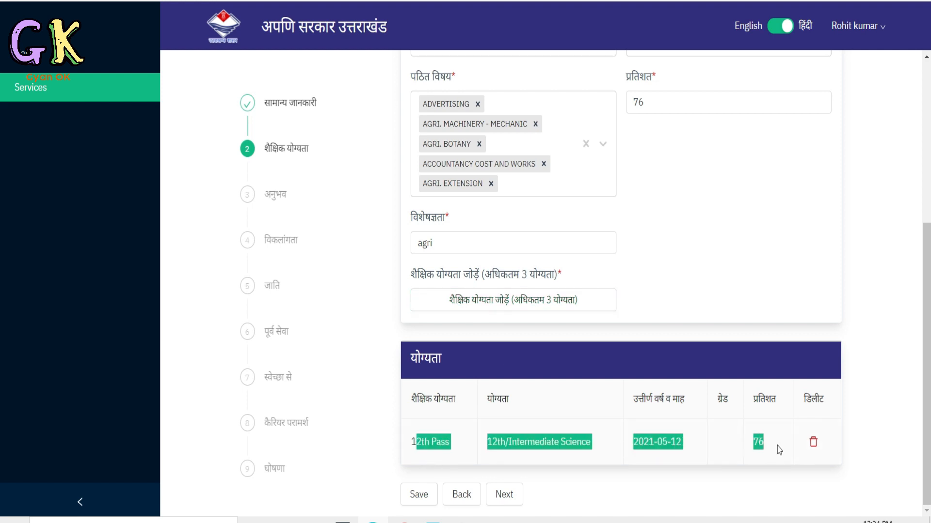
Set the educational qualification to 10th Pass and the passed examination to 11th Pass, and check the passing date calendar.
scroll(697, 264, up, 4)
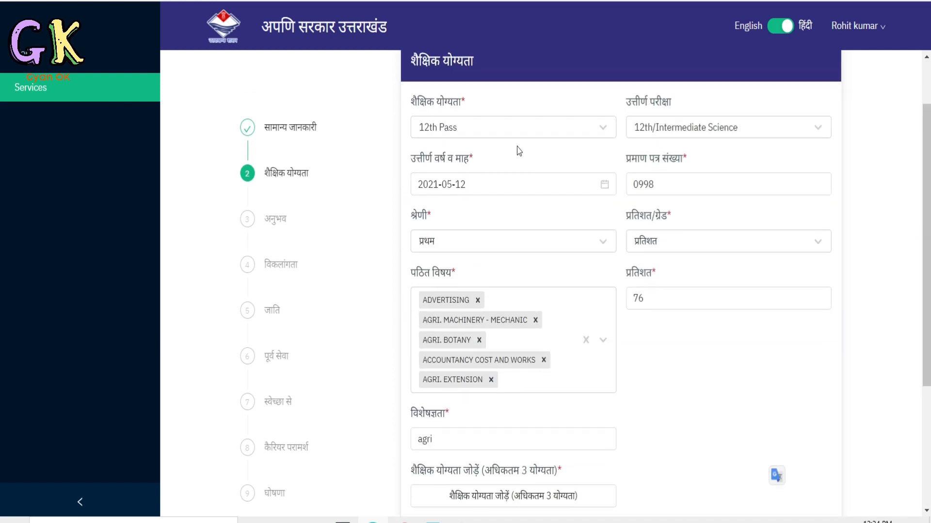
click(507, 127)
click(474, 186)
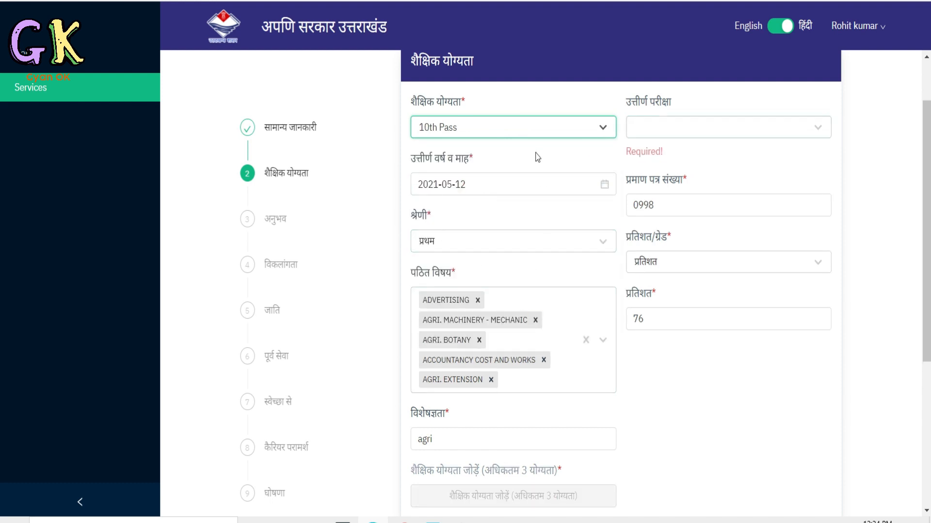
click(543, 129)
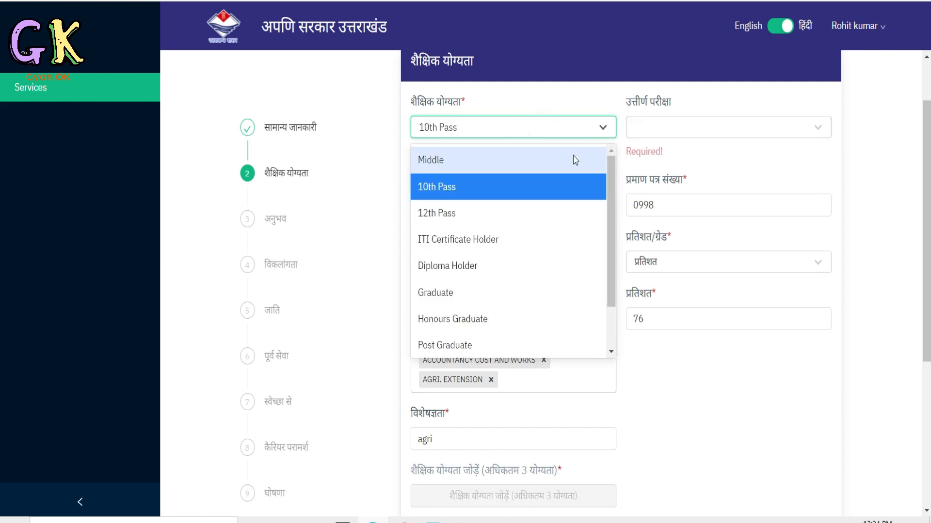
click(676, 126)
click(671, 186)
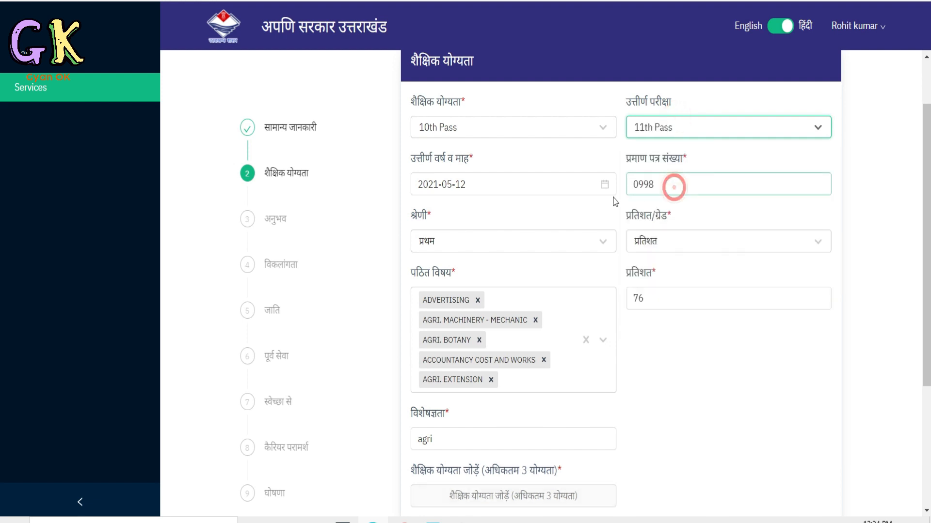
click(517, 185)
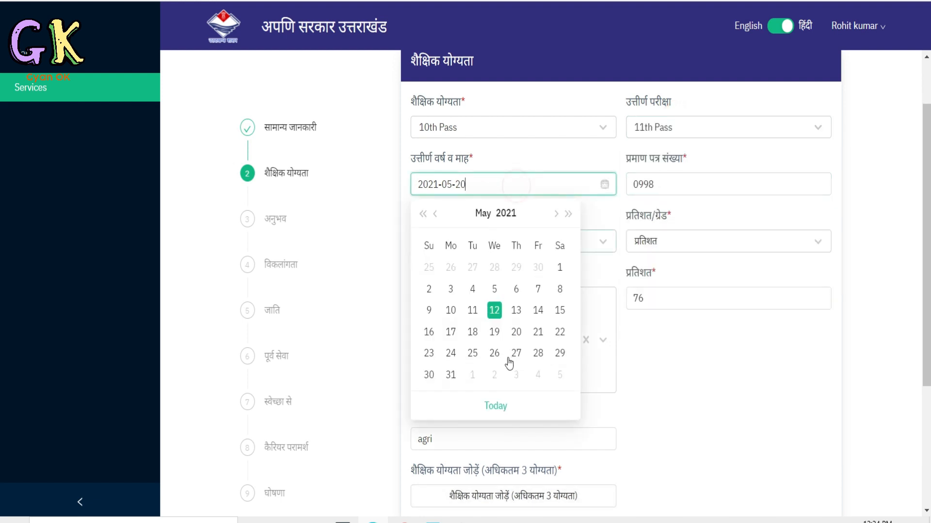
click(660, 385)
Proceed to the experience (अनुभव) section, look over its fields and choose अन्य as the sector (सेक्टर).
scroll(531, 243, down, 5)
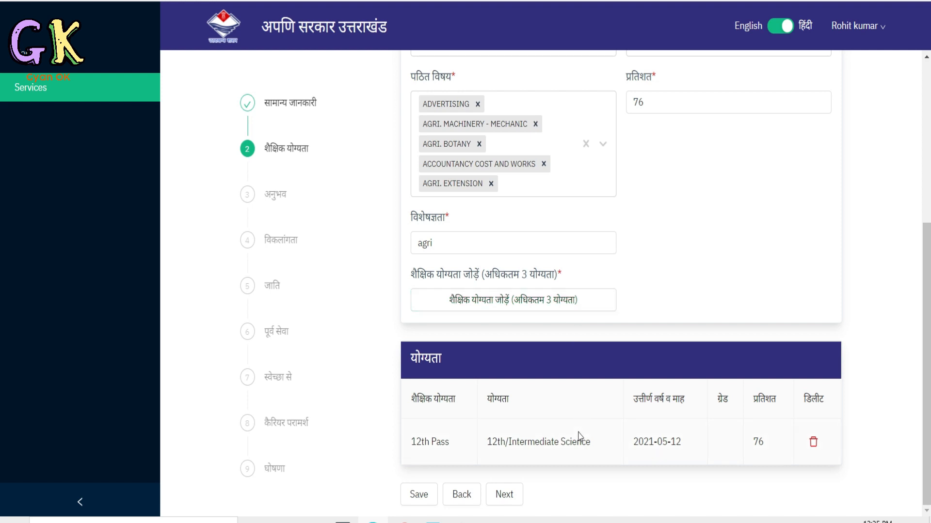
click(507, 501)
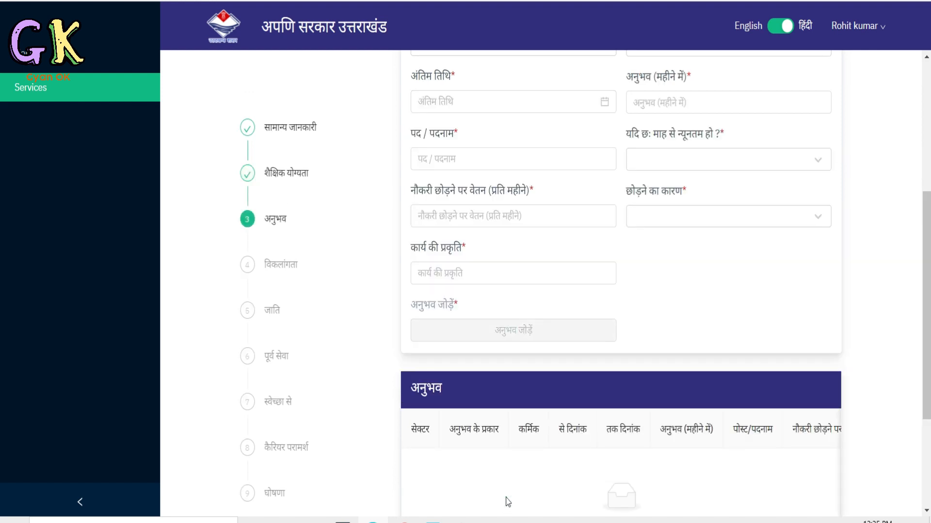
scroll(415, 322, down, 1)
scroll(343, 236, up, 2)
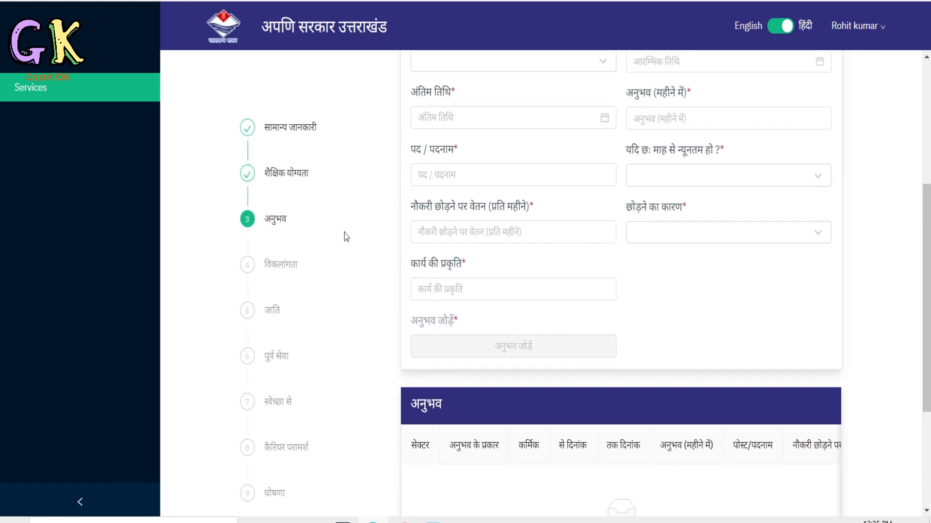
scroll(349, 235, up, 3)
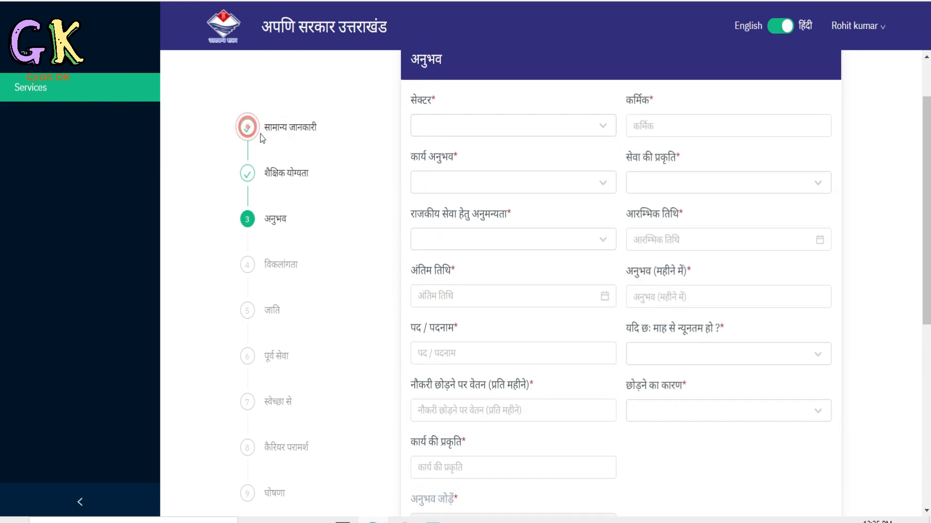
click(496, 134)
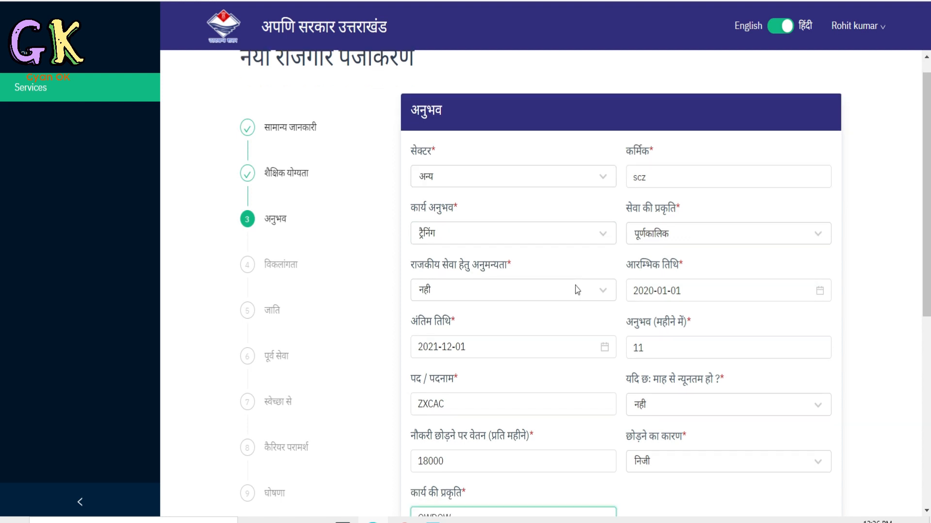
Review the filled-in experience details and add the entry to the experience (अनुभव) table.
scroll(576, 287, down, 2)
scroll(576, 287, up, 3)
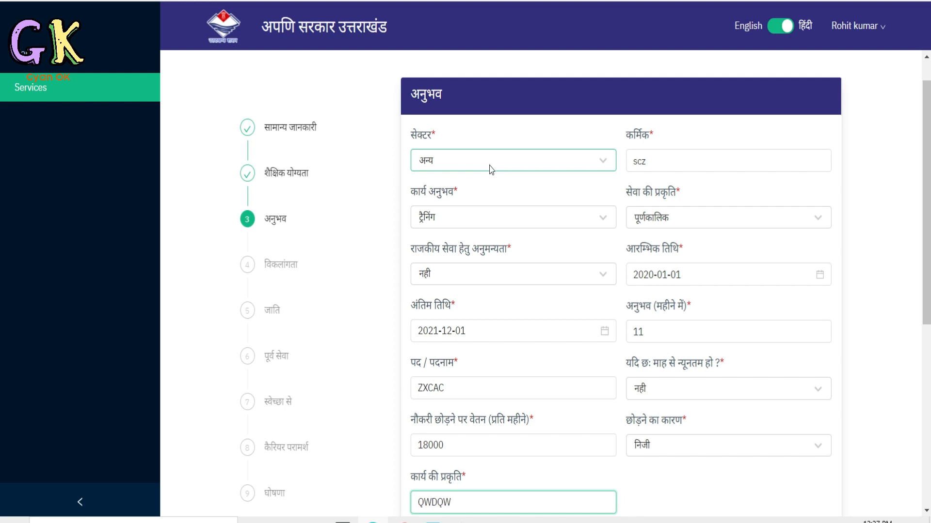
scroll(484, 190, down, 6)
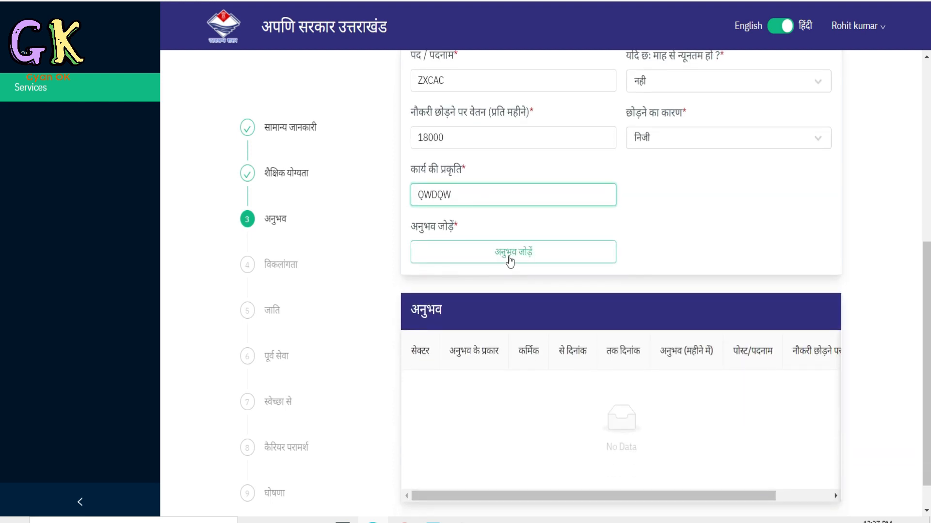
click(514, 260)
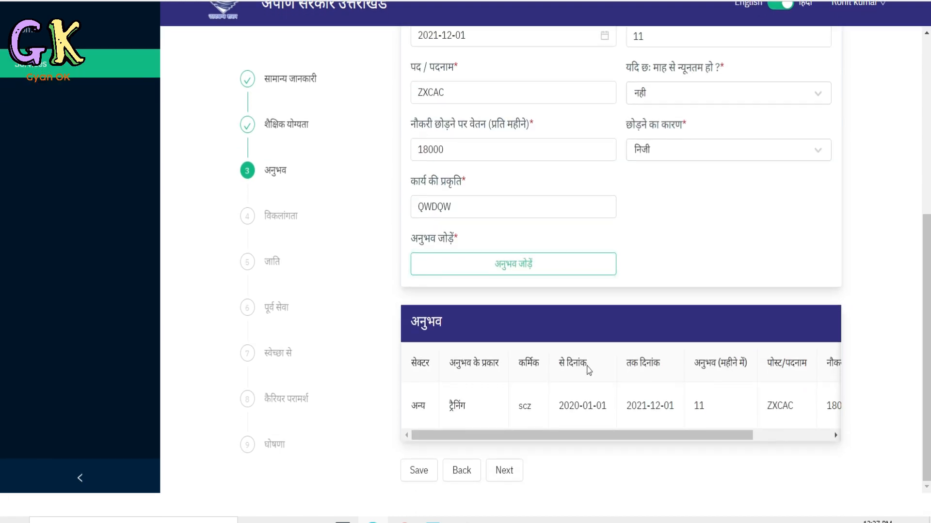
Check the added experience row across its columns and proceed to the following form section.
drag(601, 460, 621, 456)
scroll(504, 363, down, 1)
scroll(504, 363, up, 1)
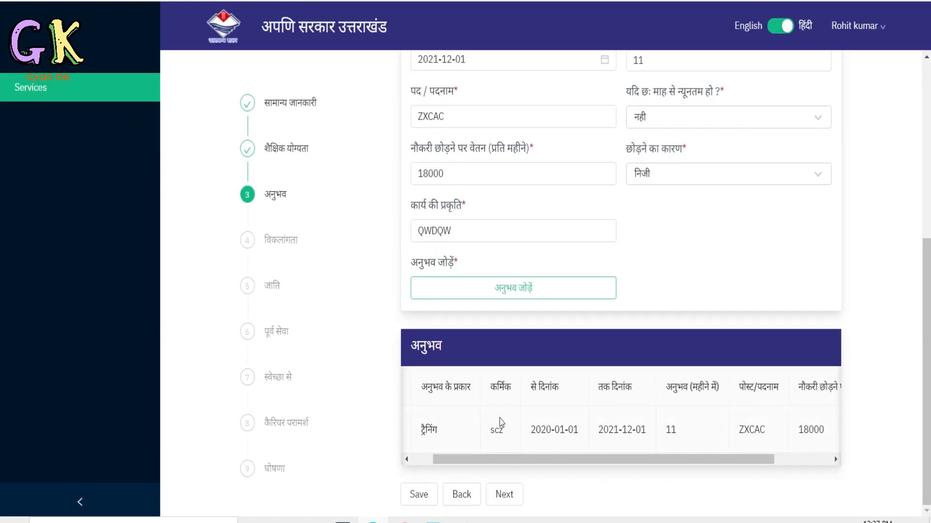
click(504, 495)
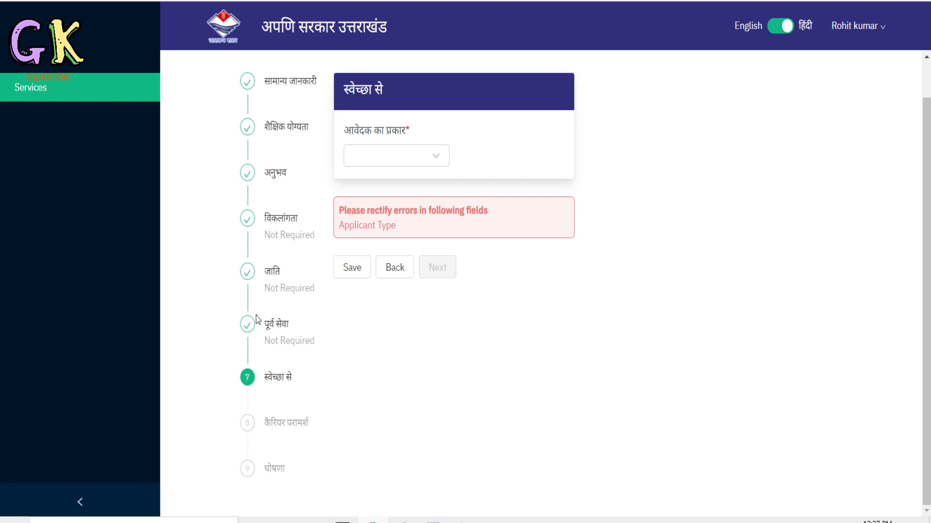
Set the applicant type (आवेदक का प्रकार) to कुशल and the scheme (योजना / क्षेत्र) to PMKVY.
click(434, 154)
click(381, 191)
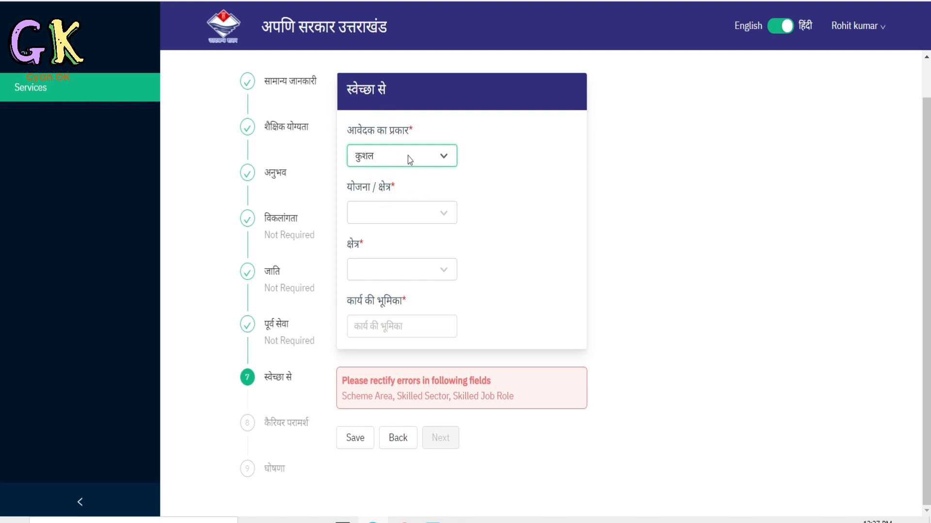
click(437, 211)
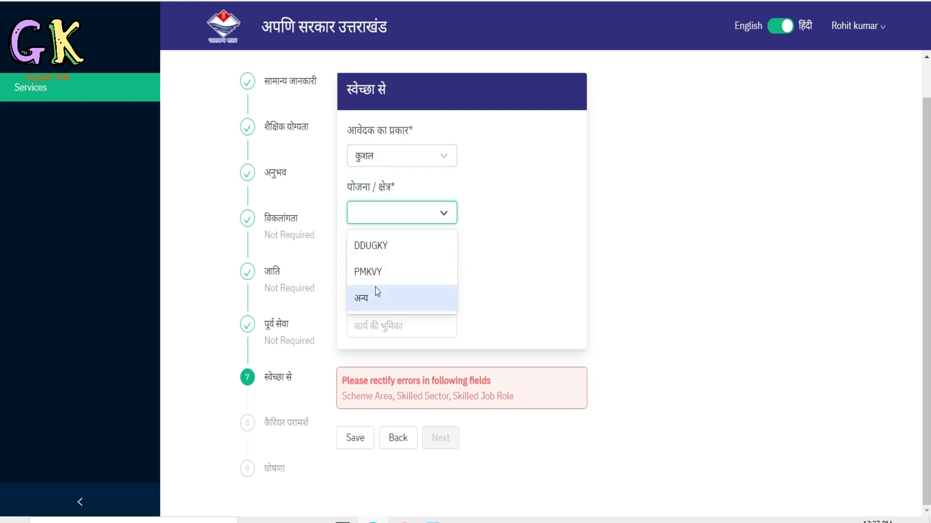
click(381, 273)
Choose BFSI as the sector (क्षेत्र), enter axac as the job role (कार्य की भूमिका), and continue to career counselling.
click(424, 327)
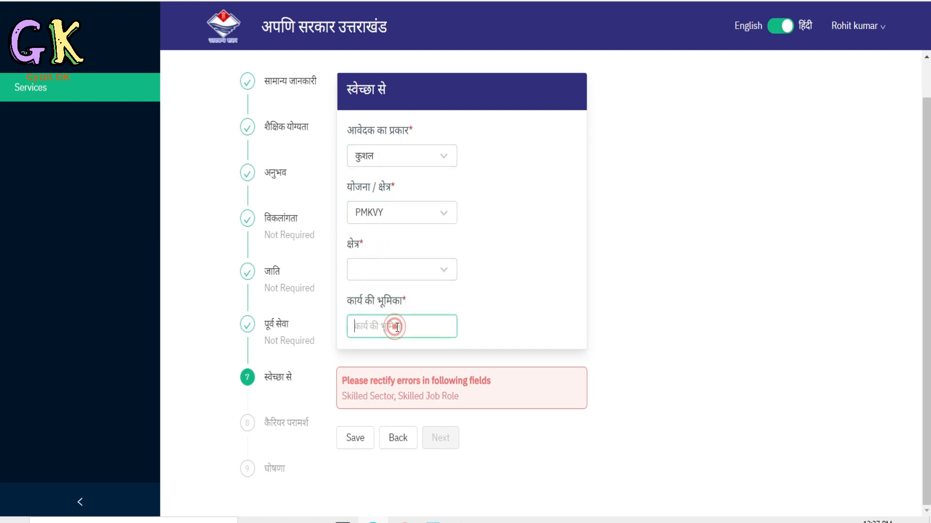
click(401, 270)
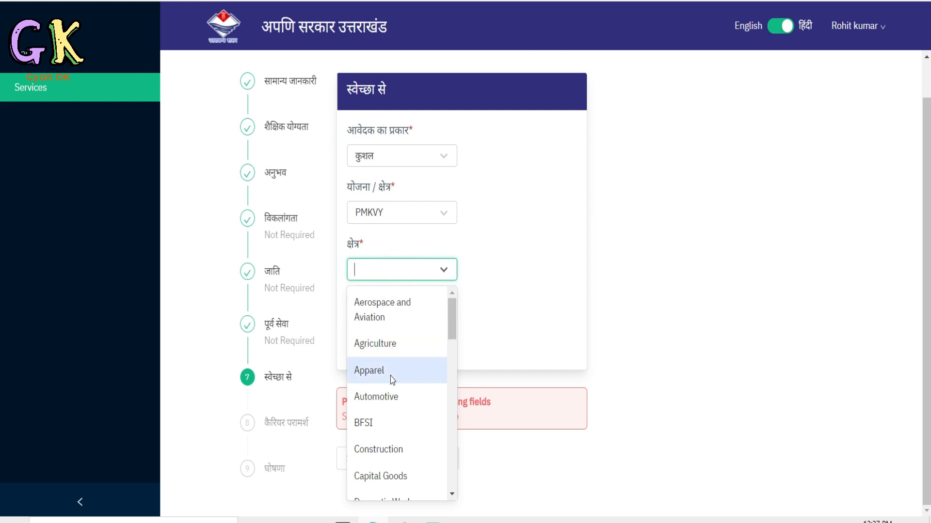
click(387, 421)
click(401, 325)
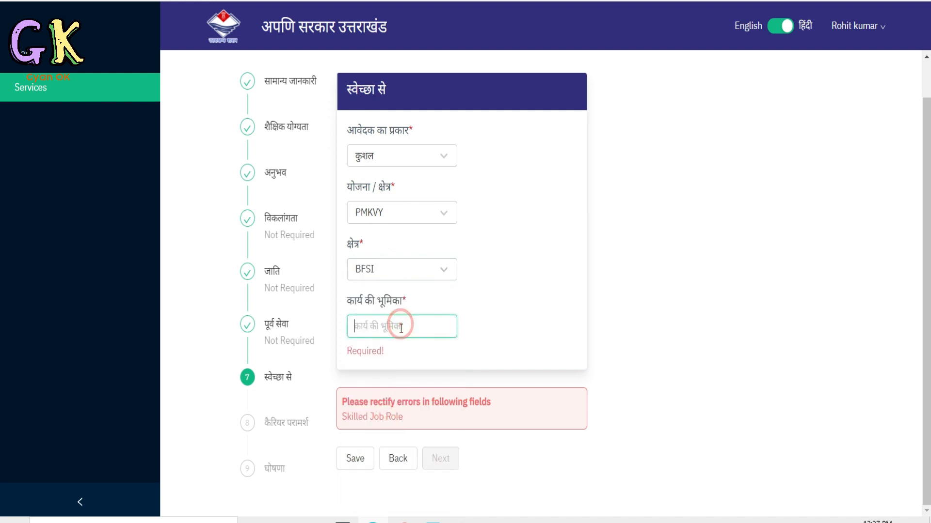
text(axac)
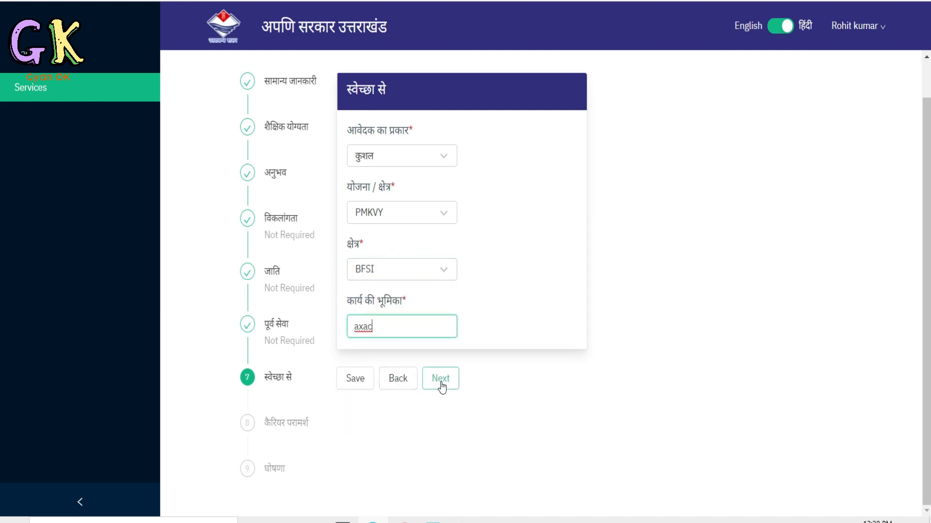
click(441, 385)
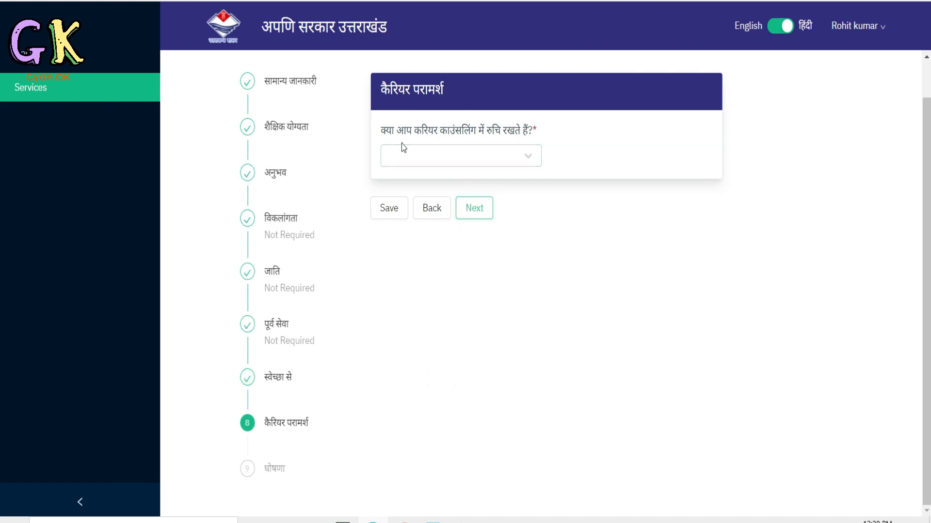
Answer हाँ to interest in career counselling, choose स्व रोजगार as the interest (रुचि), and continue to the declaration.
click(529, 156)
click(403, 191)
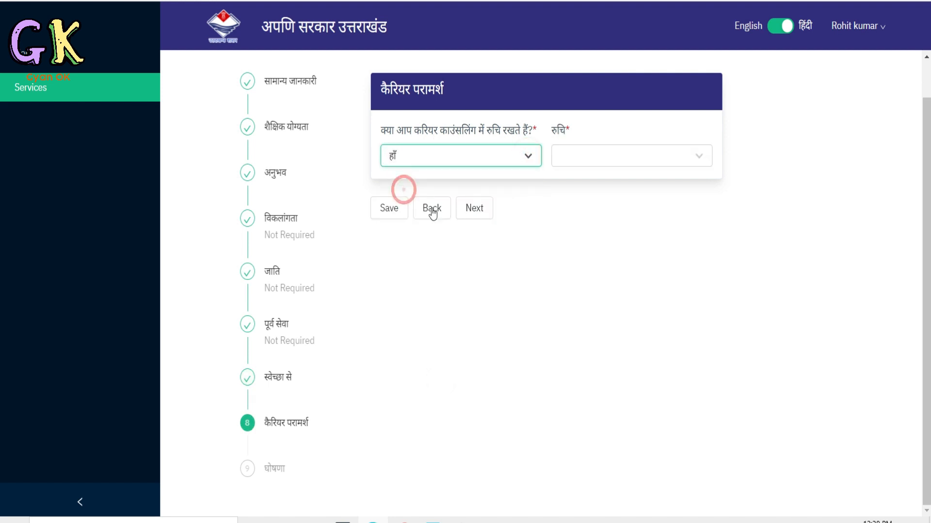
click(588, 155)
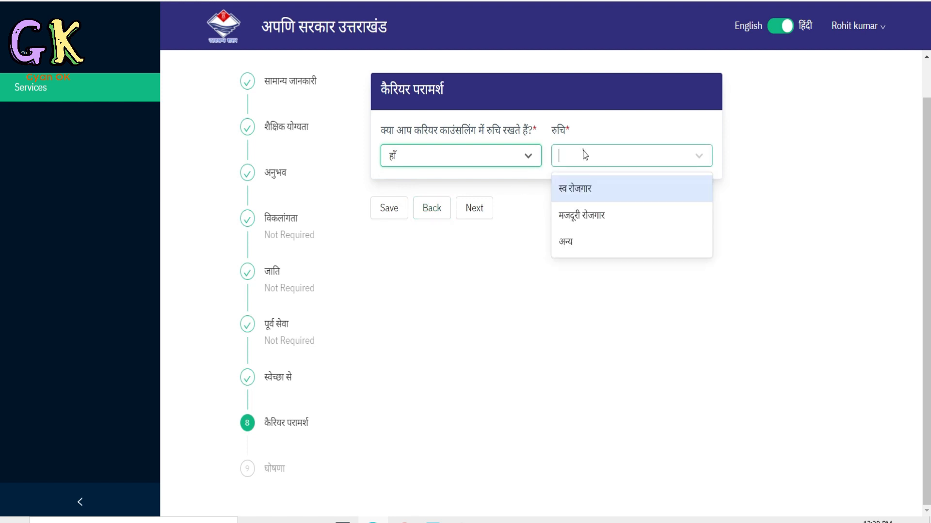
click(594, 195)
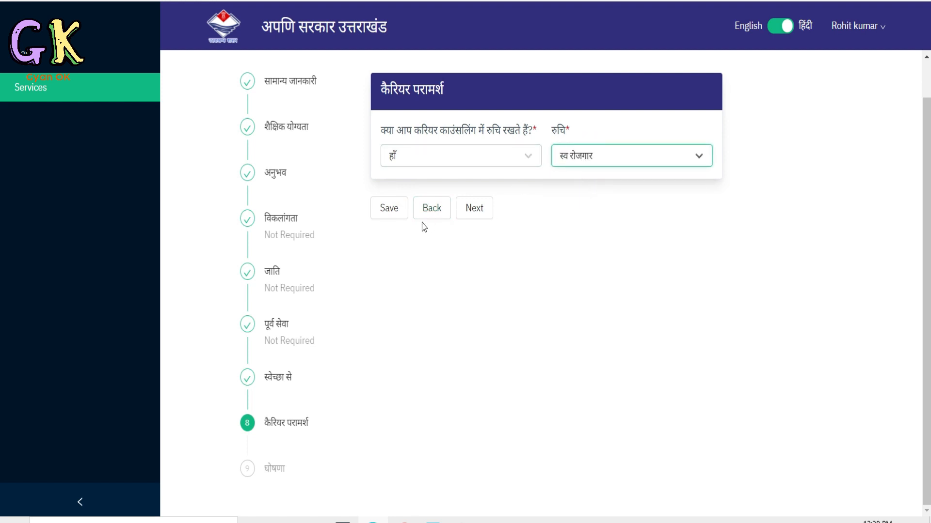
click(477, 209)
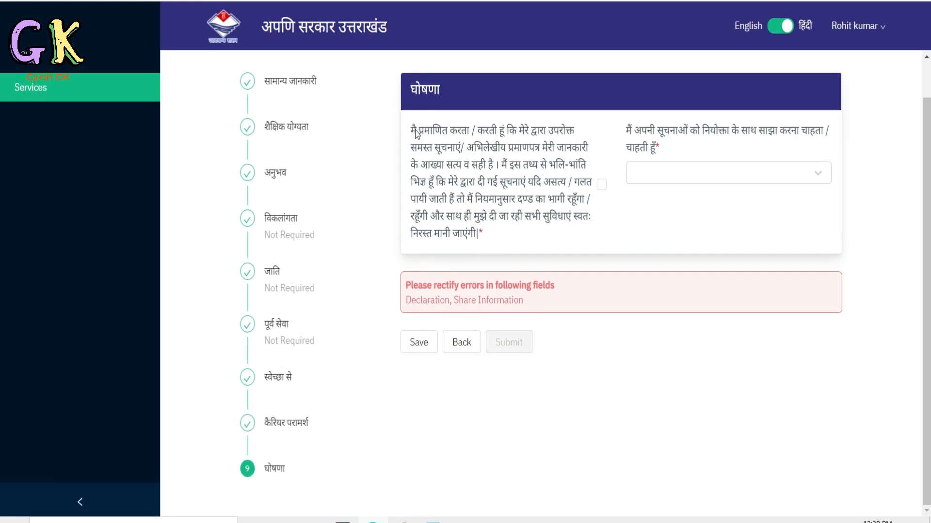
Accept the declaration (घोषणा), choose नही for sharing information with employers, and submit the application.
drag(415, 132, 518, 155)
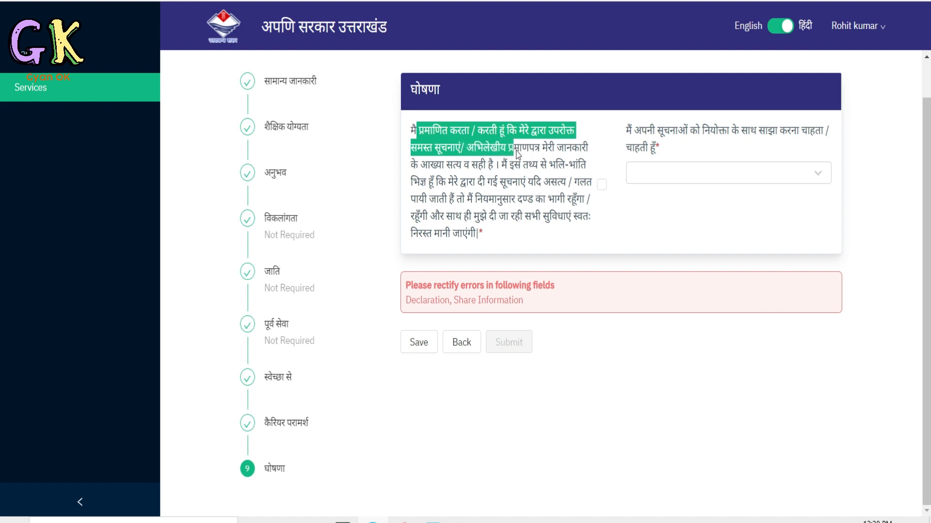
click(493, 196)
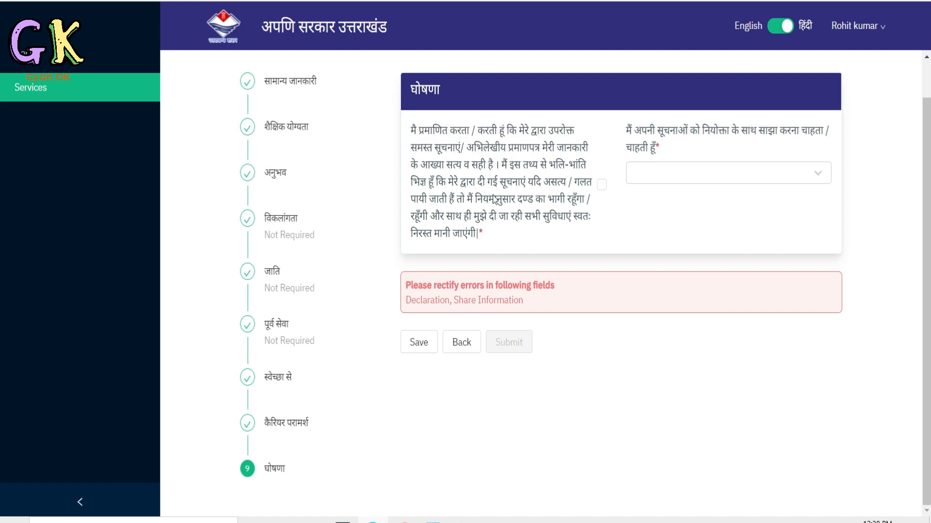
click(601, 185)
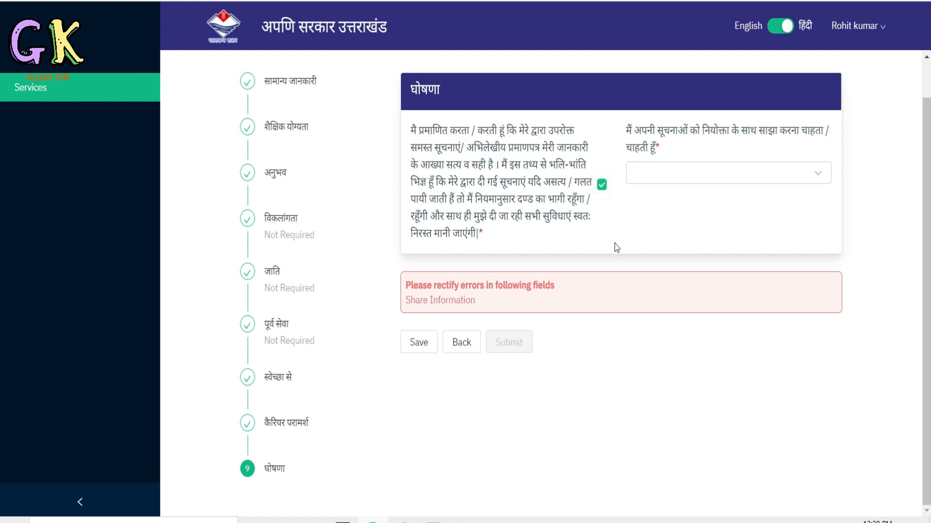
click(678, 176)
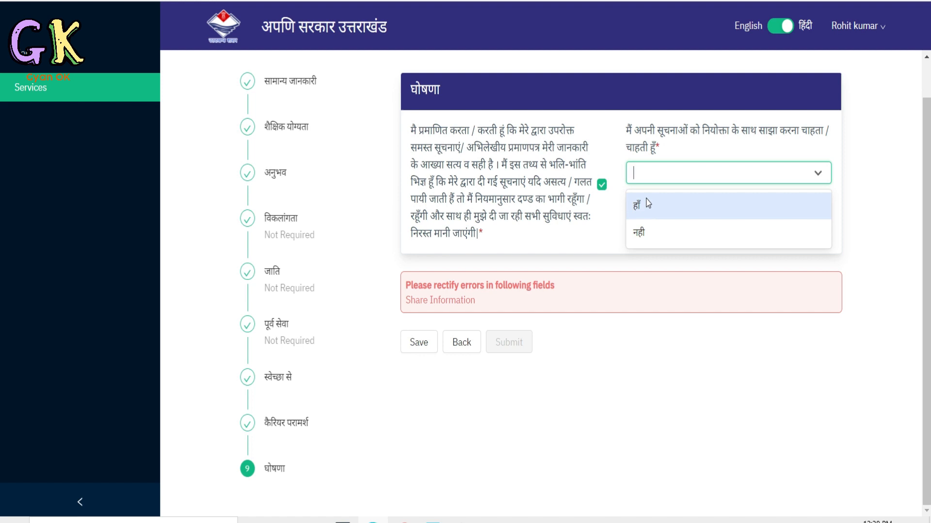
click(639, 233)
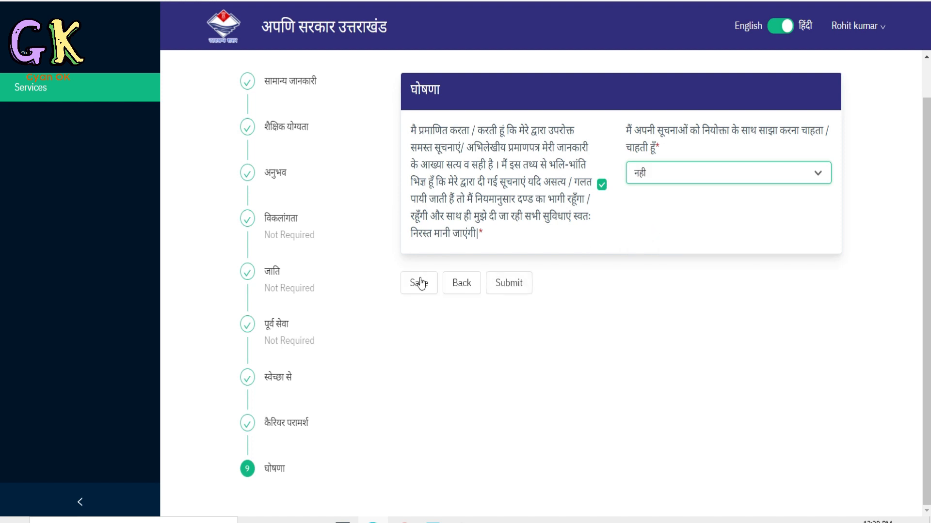
click(510, 290)
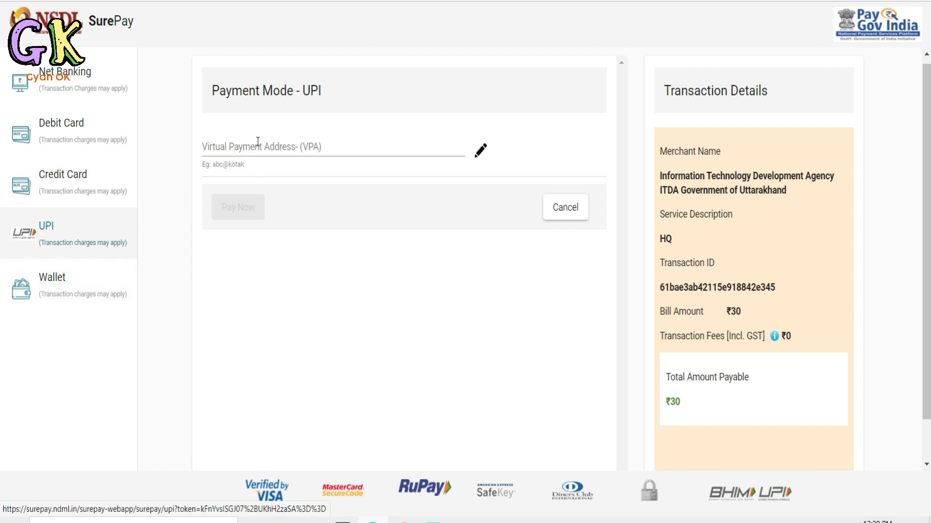
Review the UPI payment mode and the transaction details on the SurePay payment page.
scroll(257, 141, down, 1)
scroll(258, 141, up, 1)
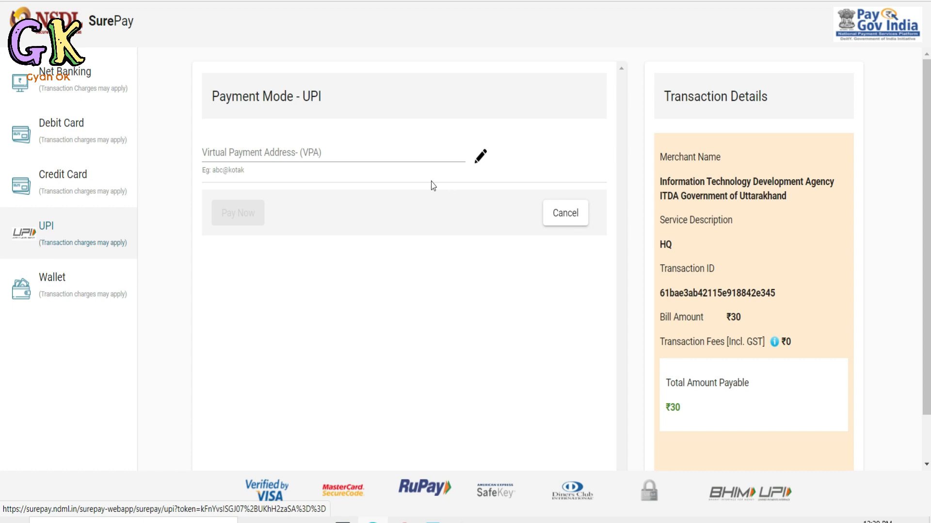
scroll(723, 397, down, 2)
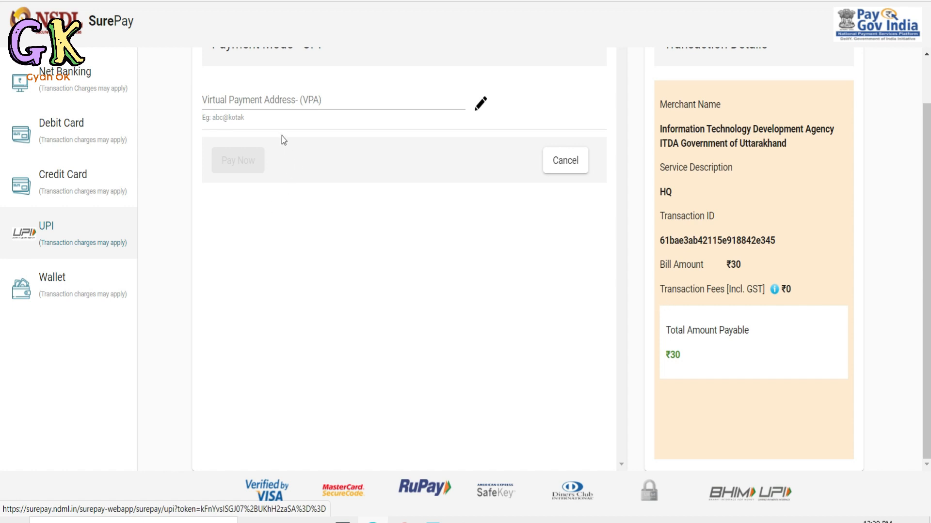
scroll(283, 140, up, 2)
scroll(668, 264, down, 2)
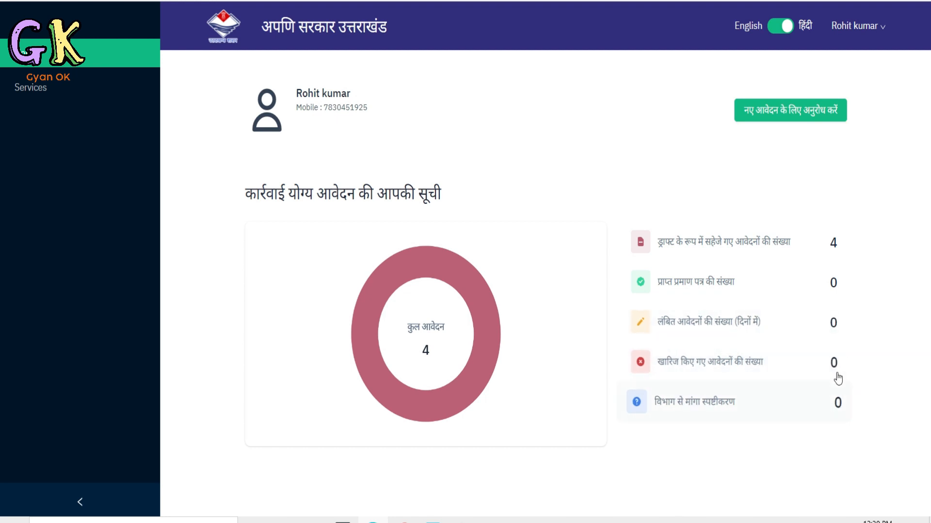
View the dashboard's lists of rejected applications (खारिज किए गए आवेदनों) and received certificates (प्राप्त प्रमाण पत्र).
click(710, 362)
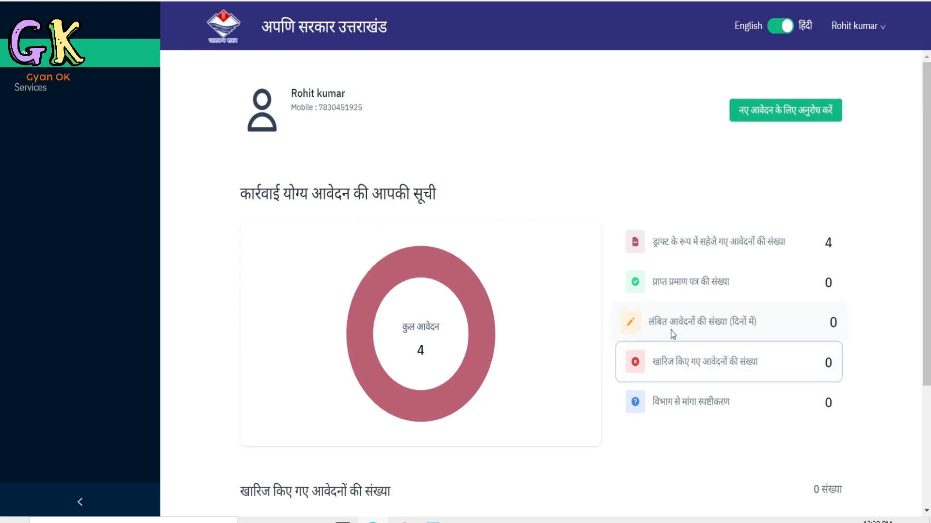
scroll(460, 408, down, 3)
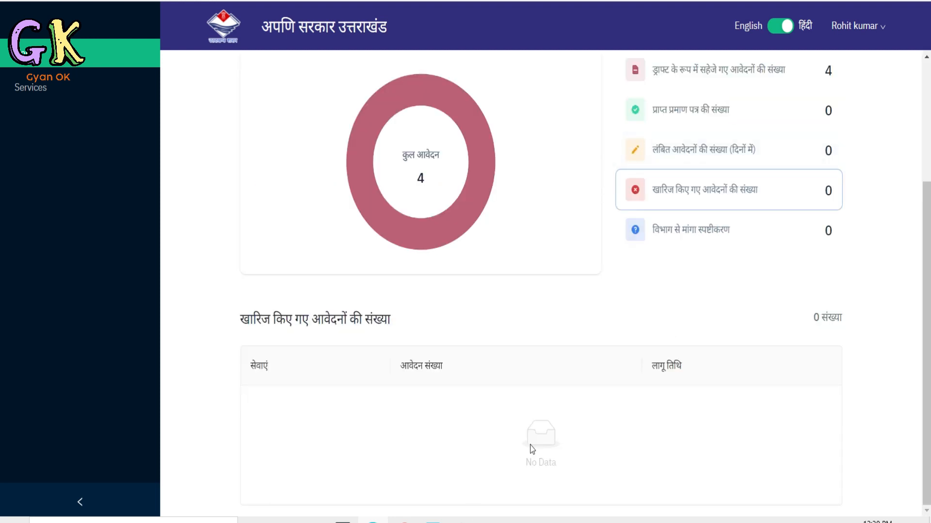
scroll(717, 252, up, 3)
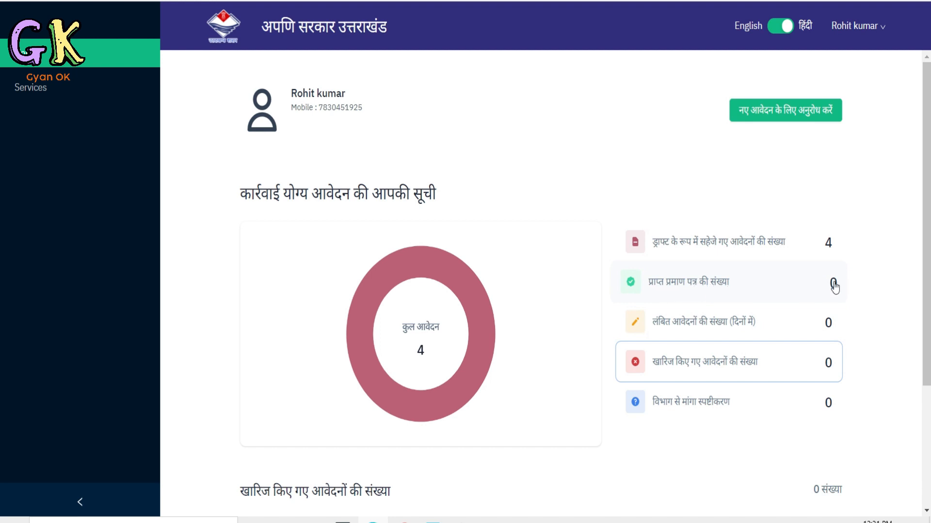
click(707, 283)
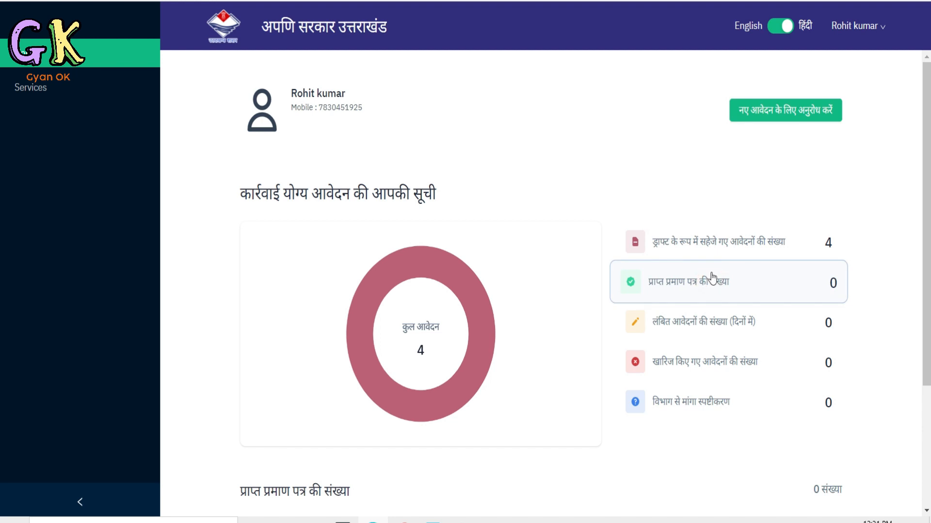
scroll(541, 264, down, 3)
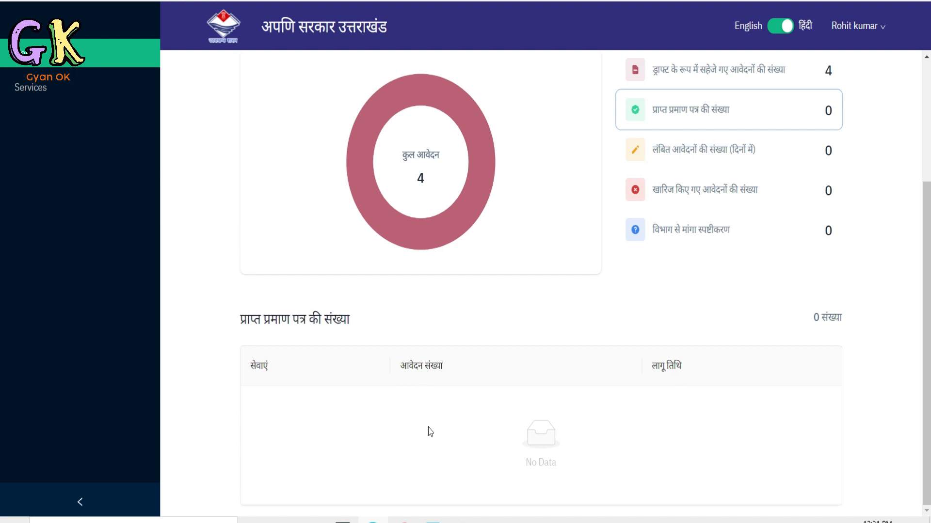
scroll(428, 433, up, 3)
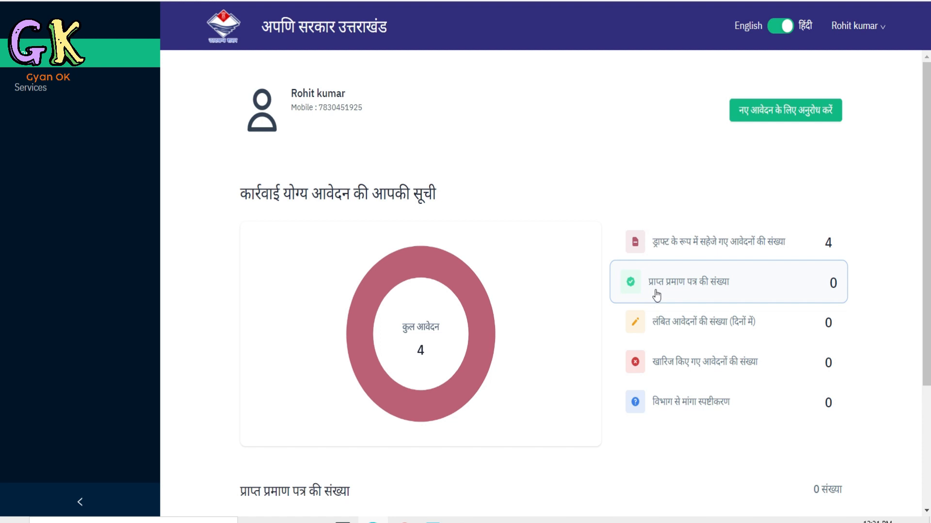
mouse_move(383, 300)
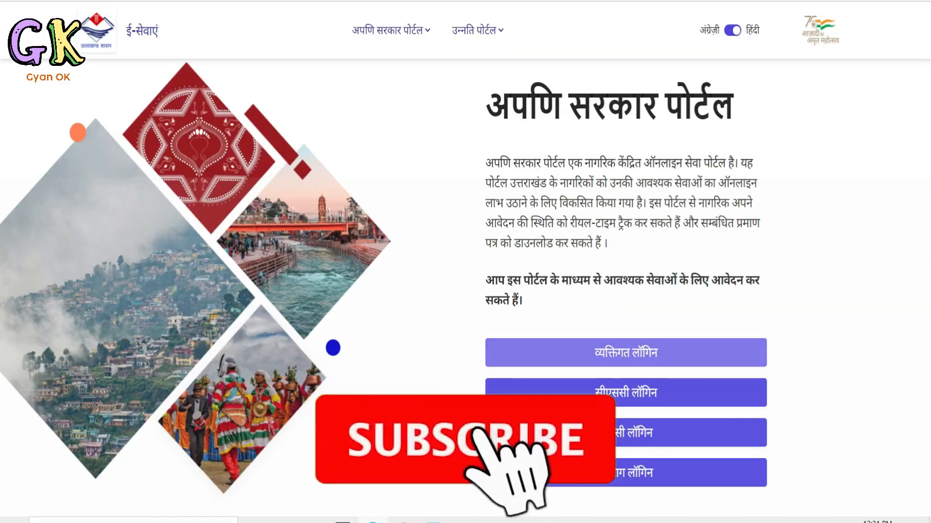
drag(657, 108, 775, 124)
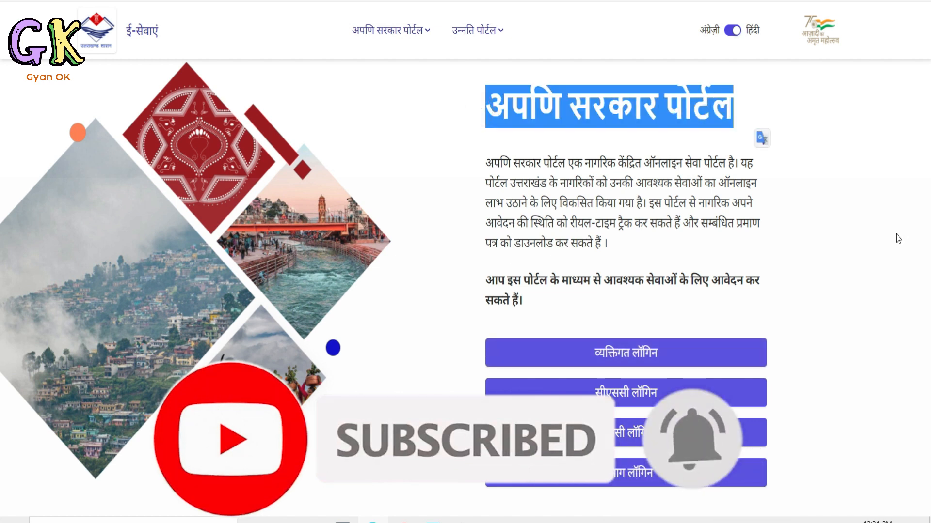